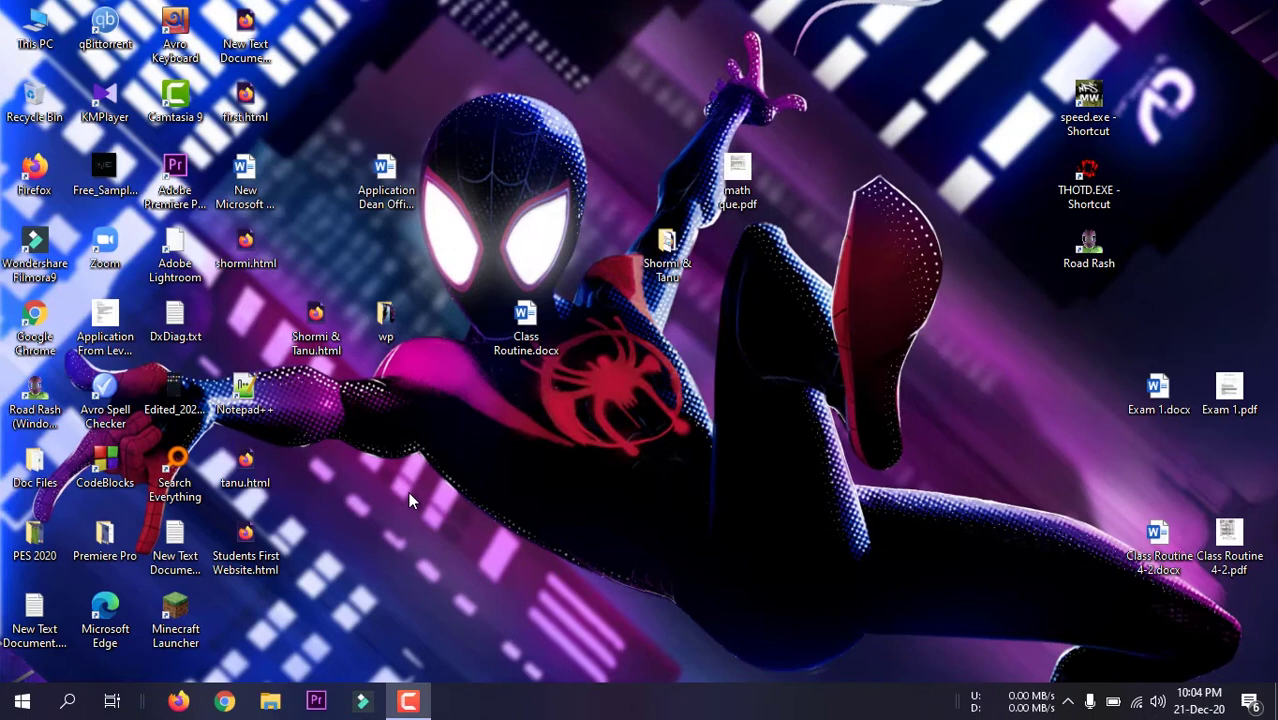
# Find Windows Security through the system search and open its Virus & threat protection settings.
pyautogui.click(68, 702)
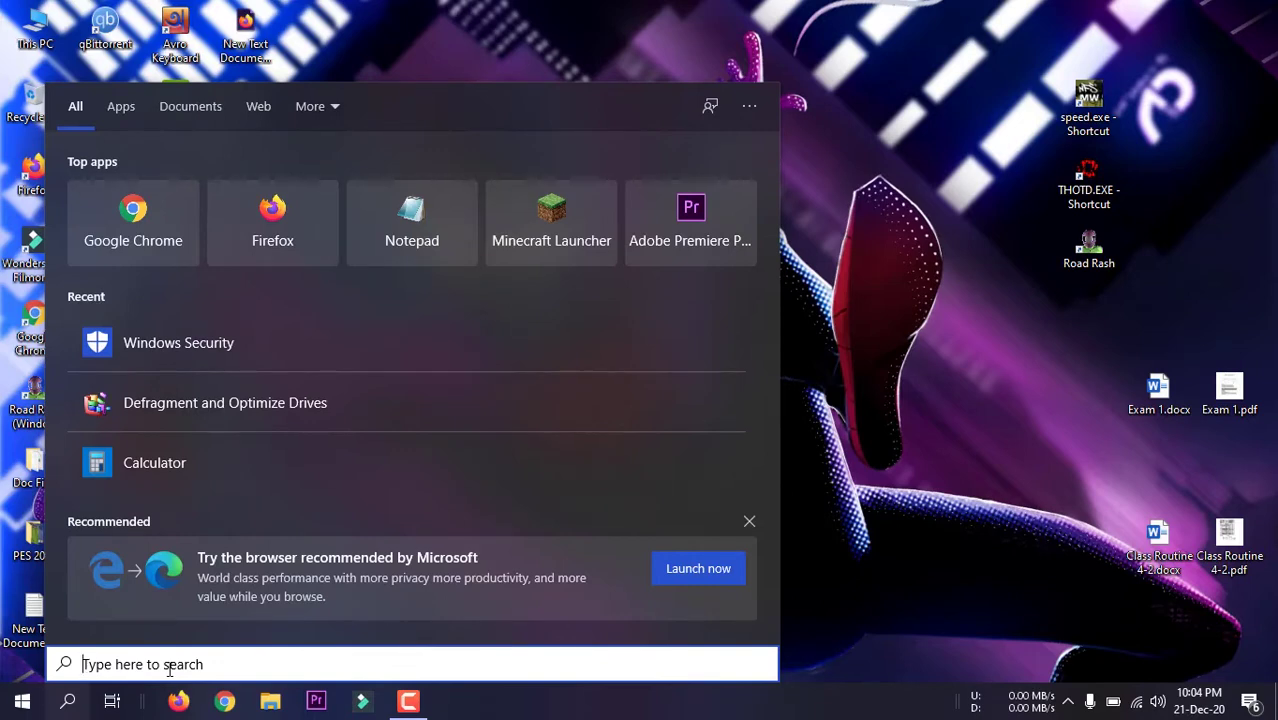
pyautogui.write('defe')
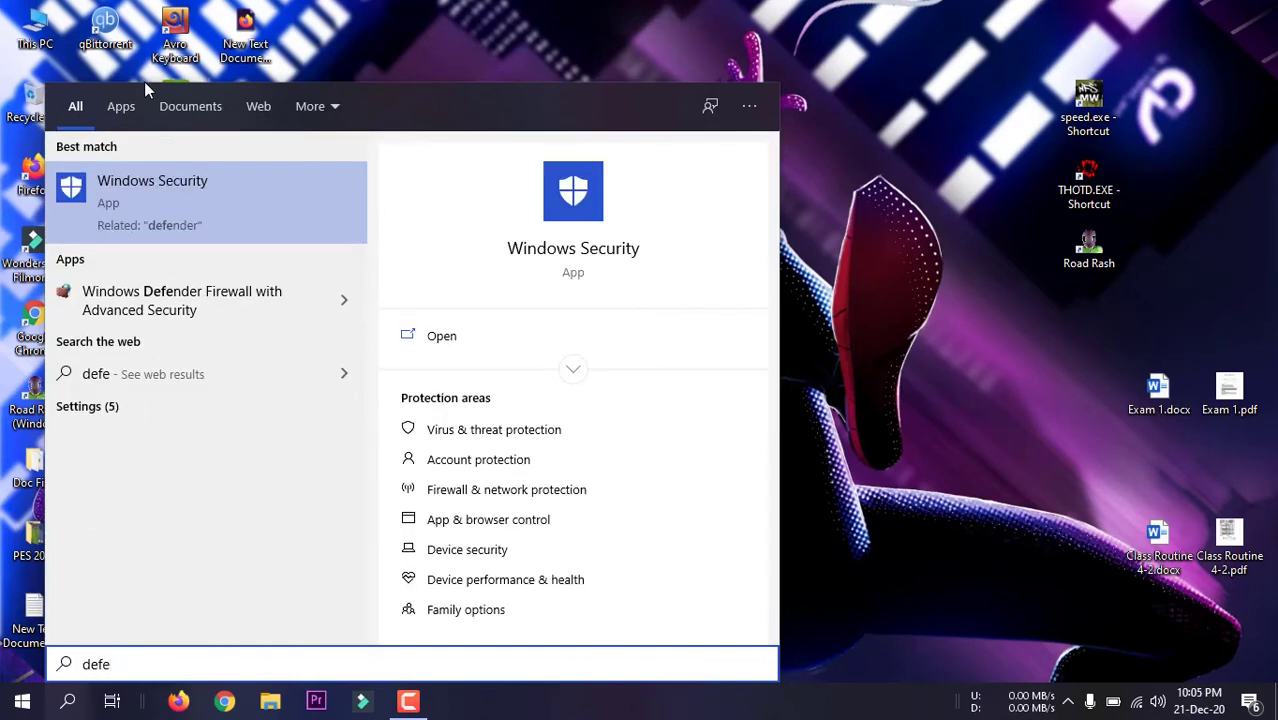
pyautogui.click(128, 200)
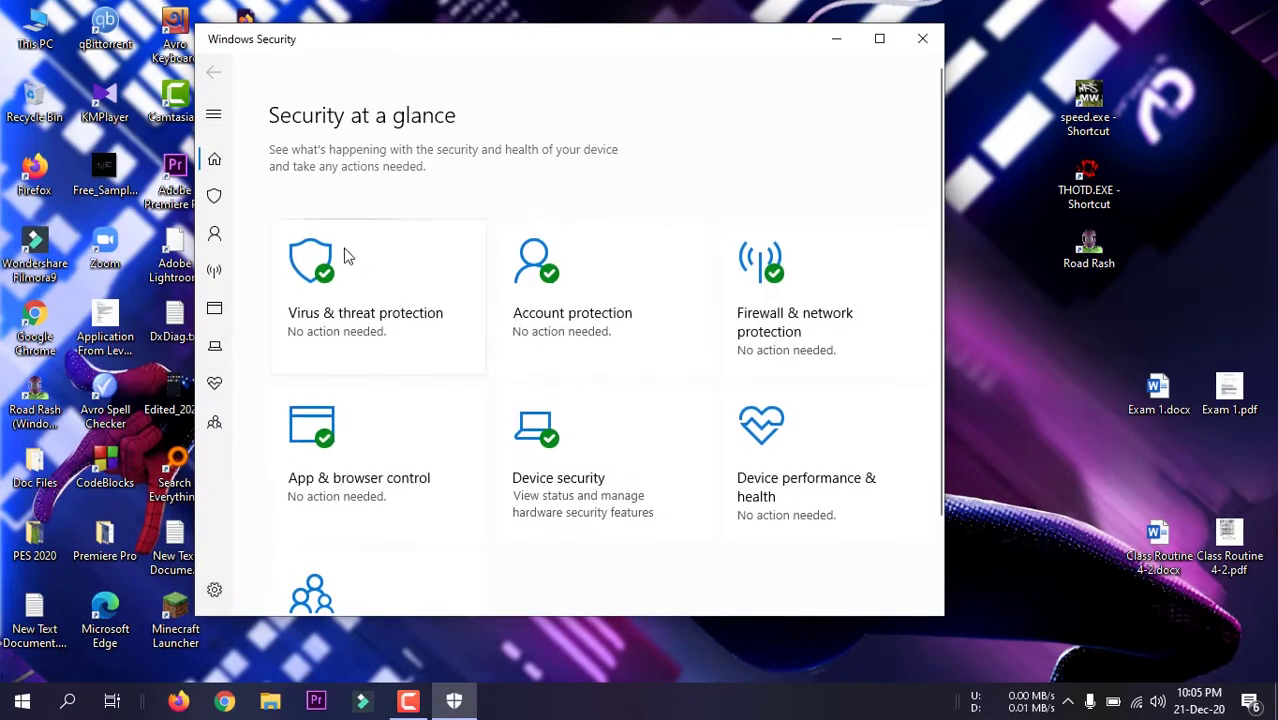
pyautogui.click(323, 282)
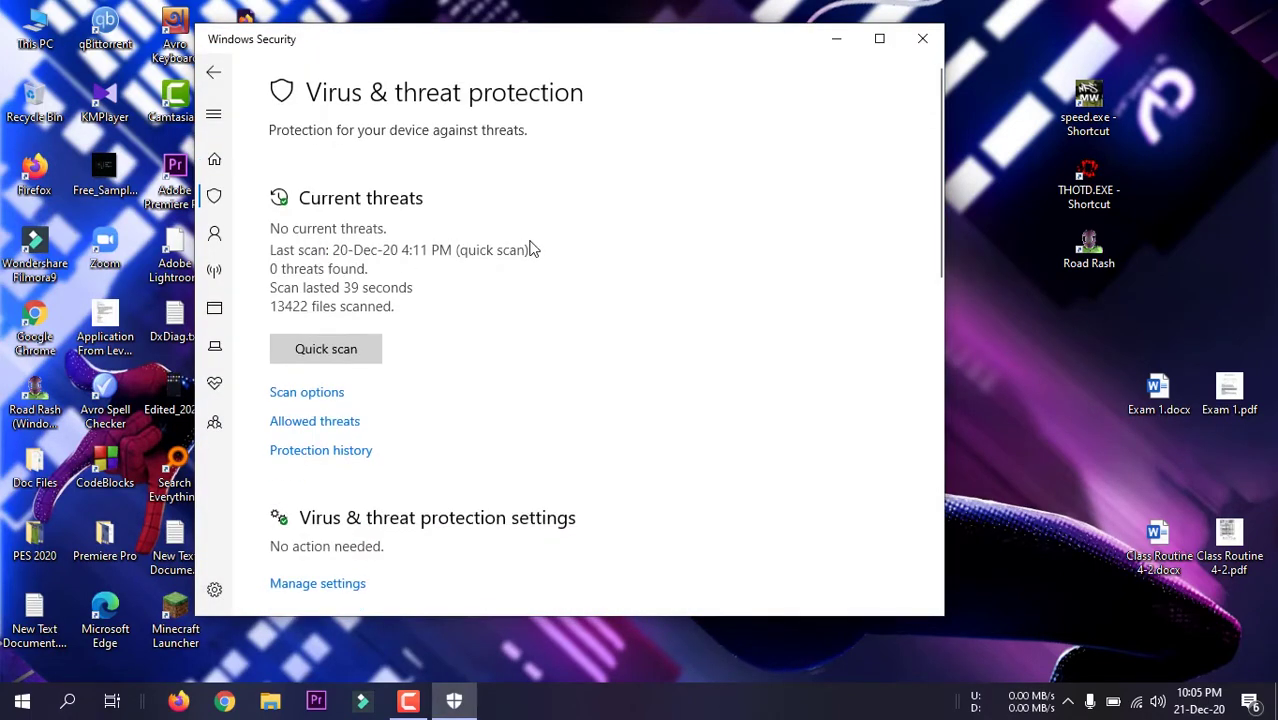
pyautogui.scroll(-1, 404, 379)
pyautogui.scroll(-1, 410, 389)
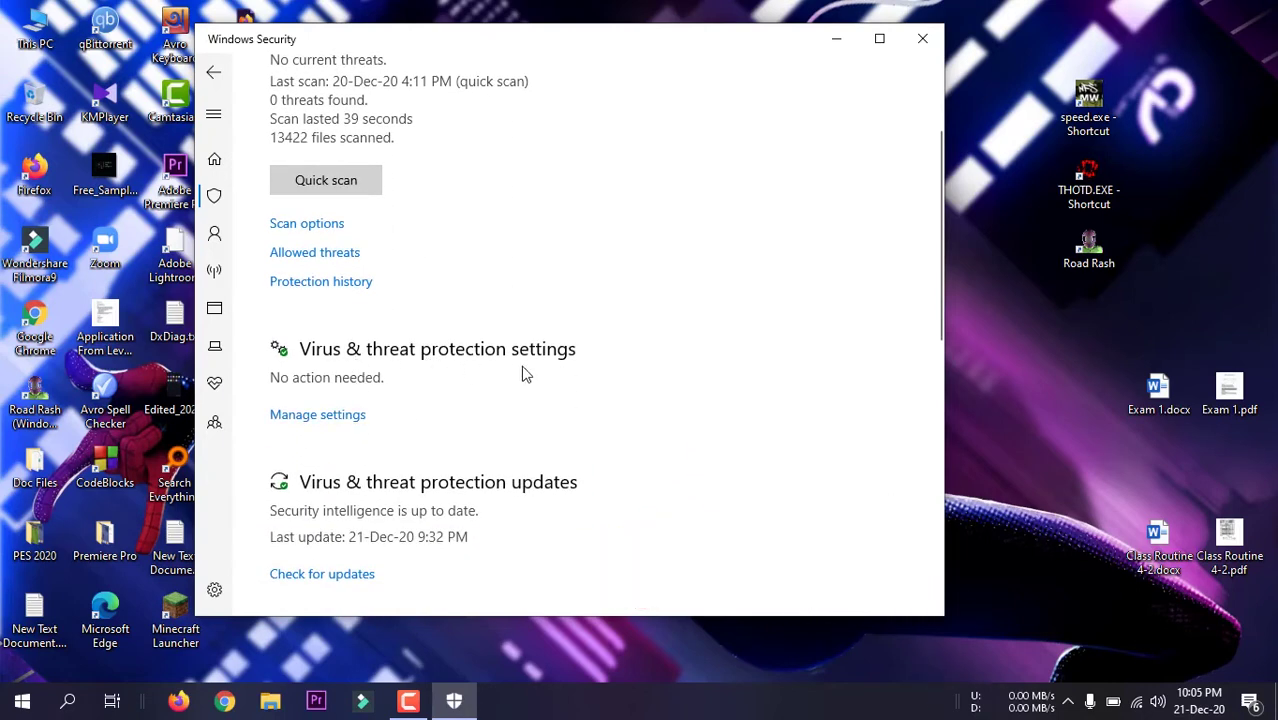
pyautogui.click(334, 415)
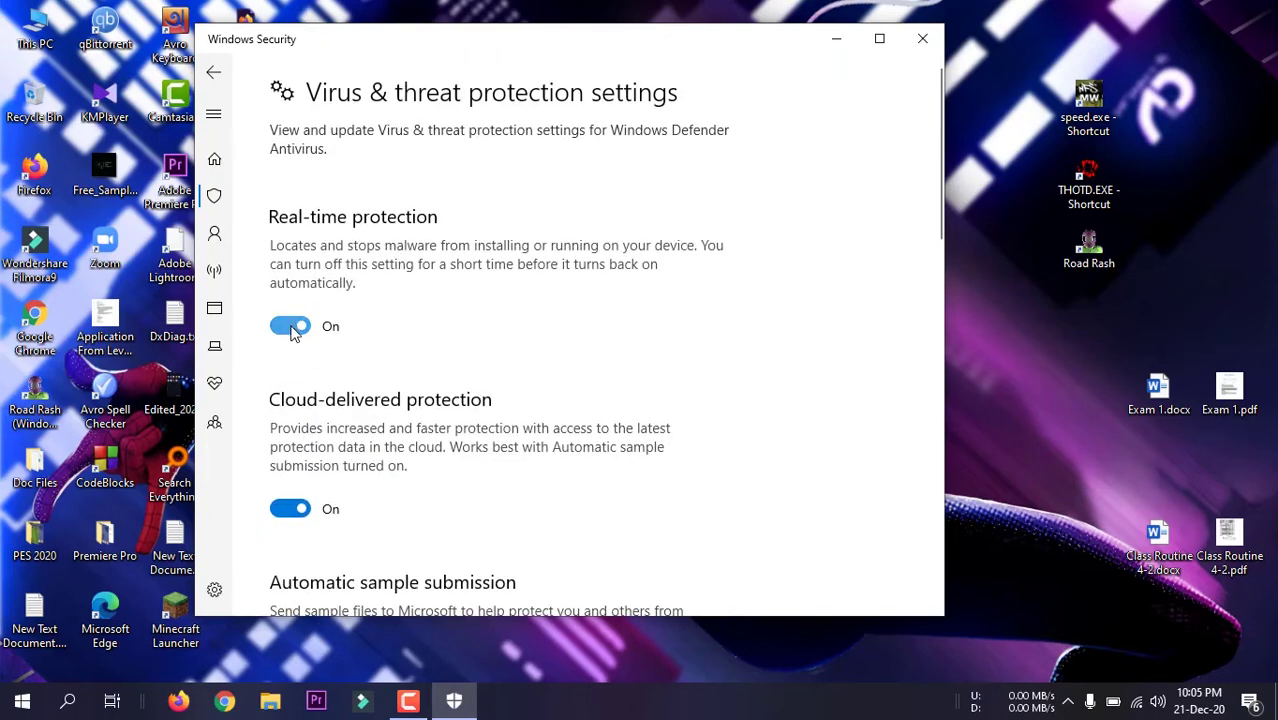
# Turn off Real-time protection, Cloud-delivered protection, Automatic sample submission and Tamper Protection, and minimize the window.
pyautogui.click(292, 328)
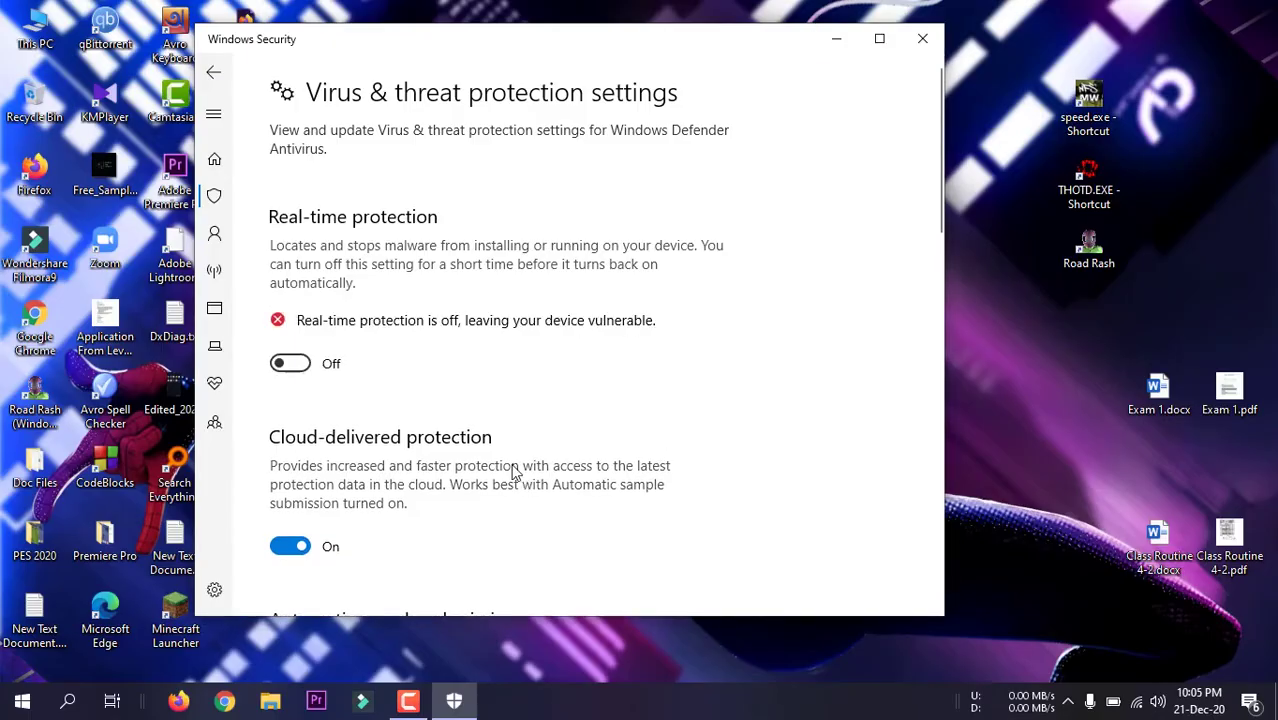
pyautogui.scroll(-3, 490, 448)
pyautogui.click(292, 380)
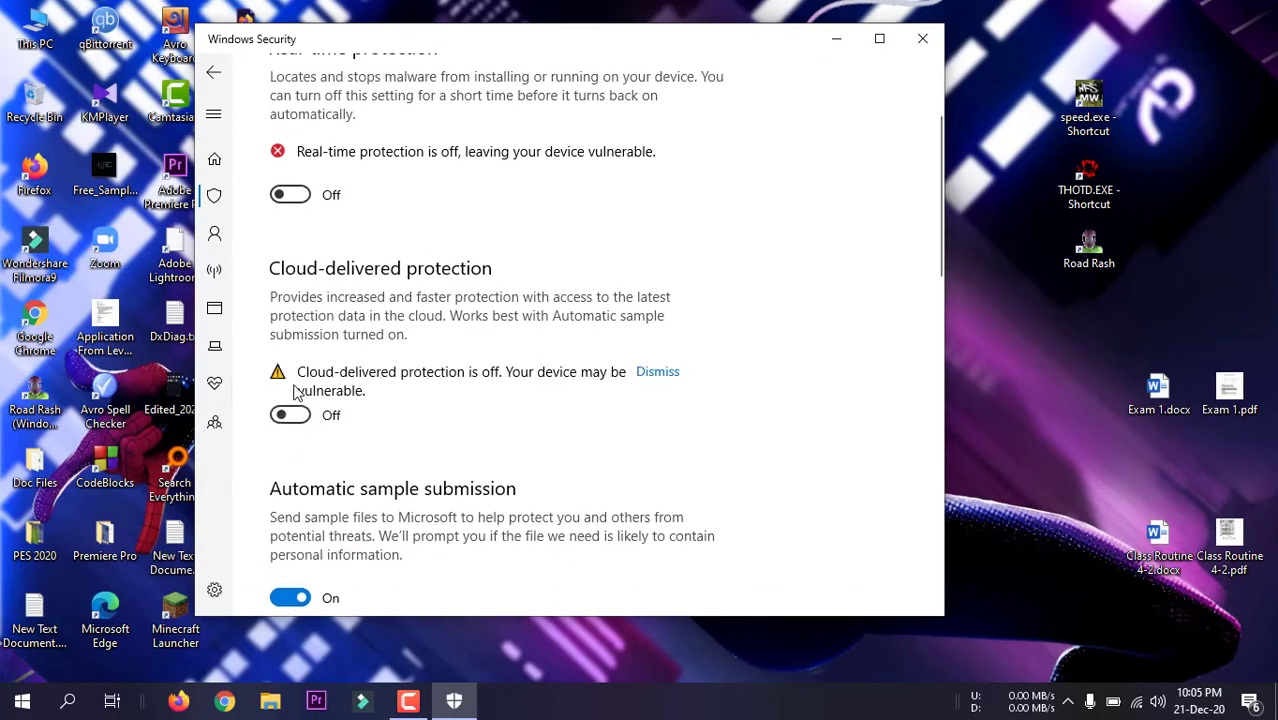
pyautogui.scroll(-3, 300, 410)
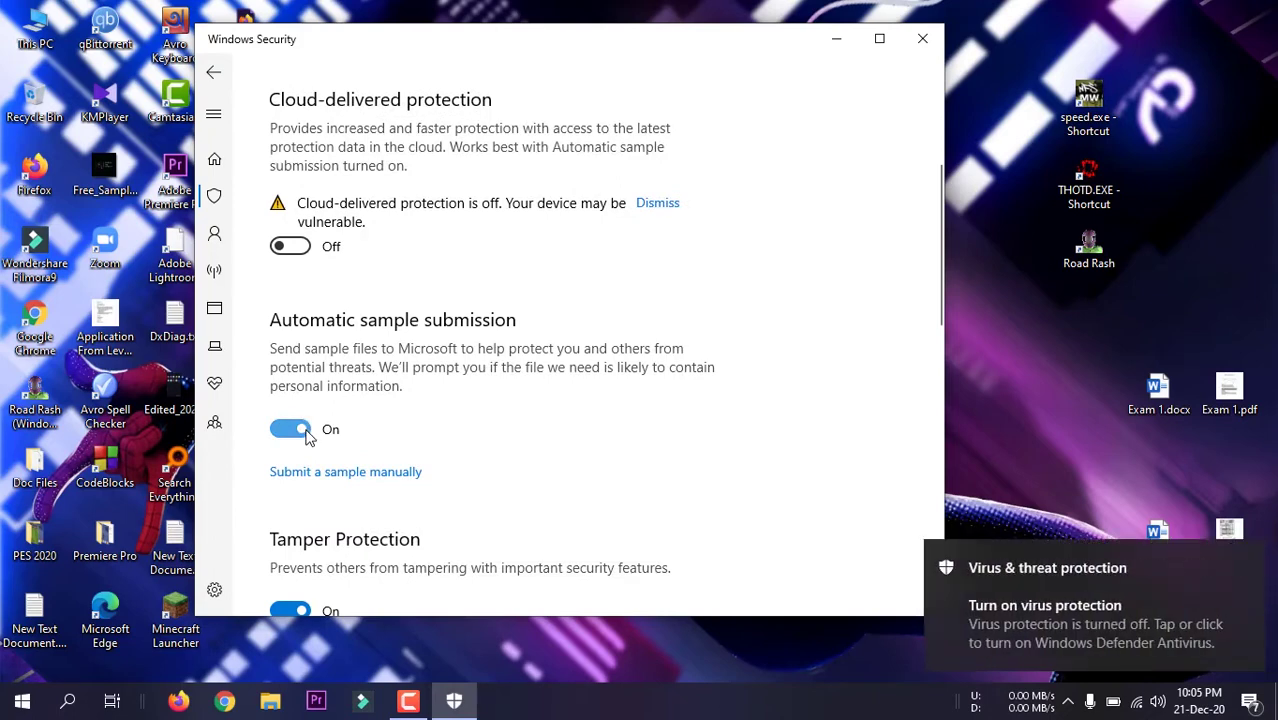
pyautogui.click(291, 429)
pyautogui.scroll(-3, 305, 437)
pyautogui.click(295, 480)
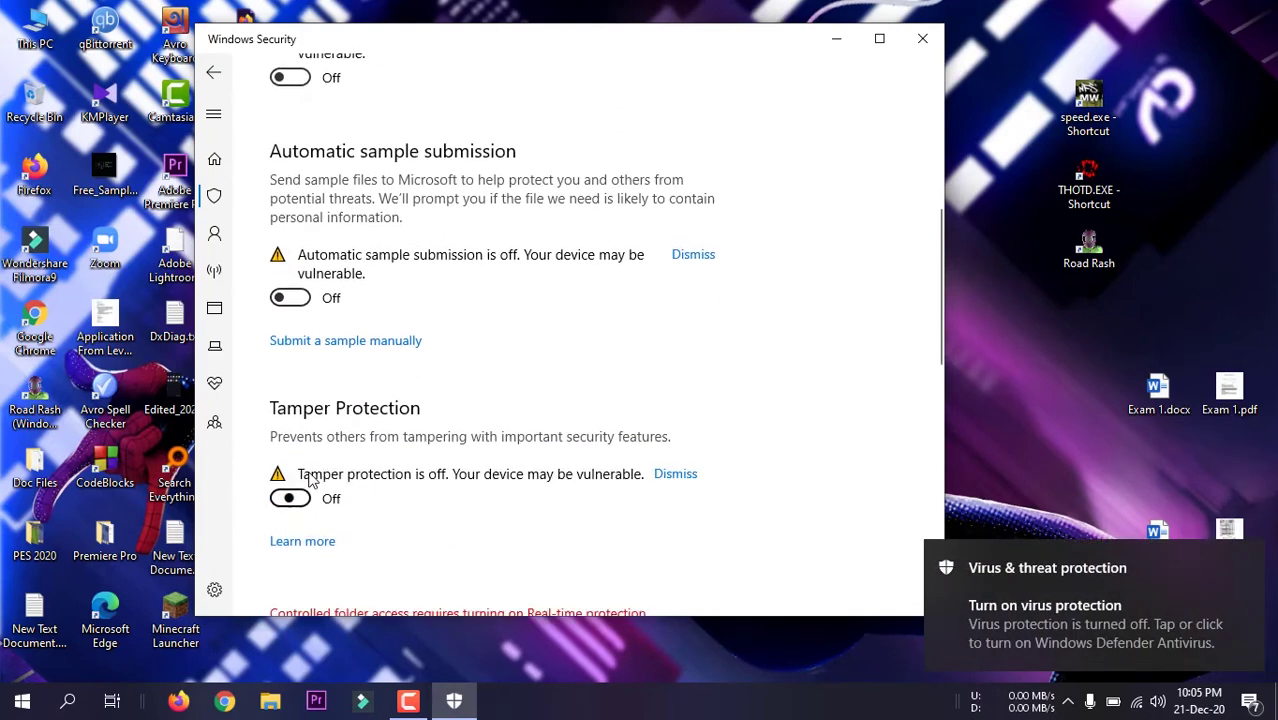
pyautogui.scroll(-3, 310, 480)
pyautogui.scroll(15, 315, 455)
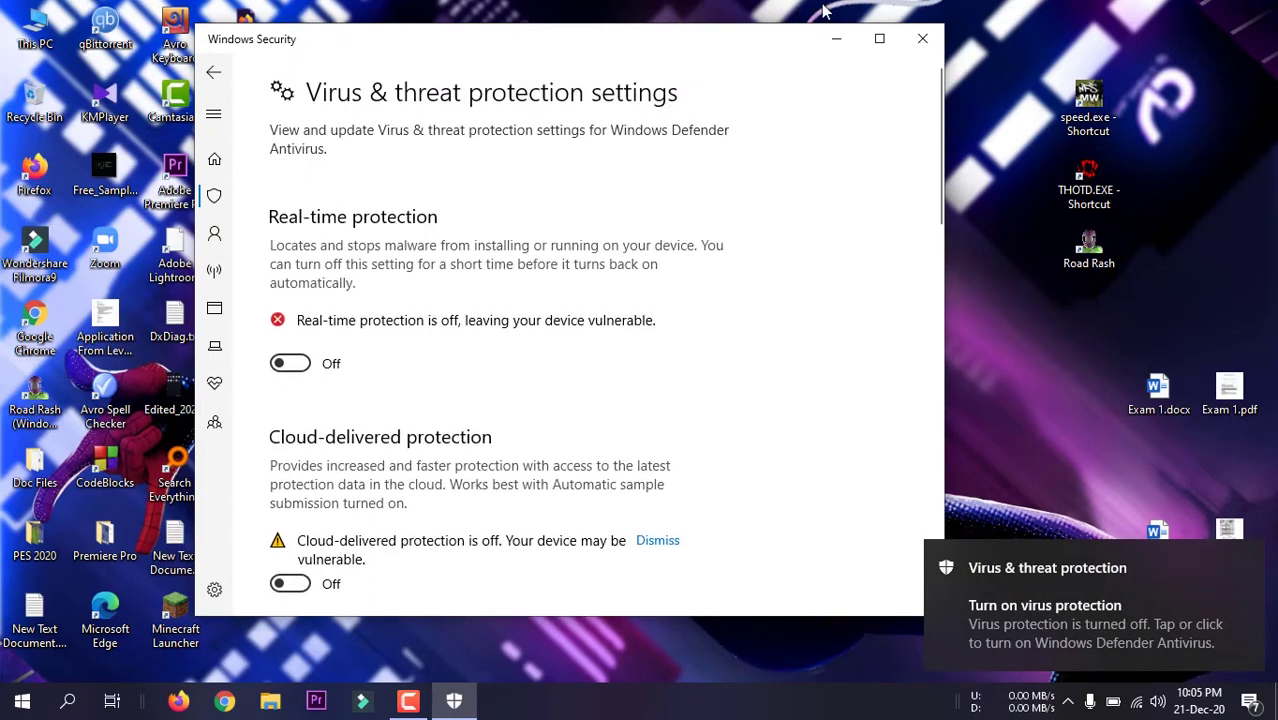
pyautogui.click(836, 42)
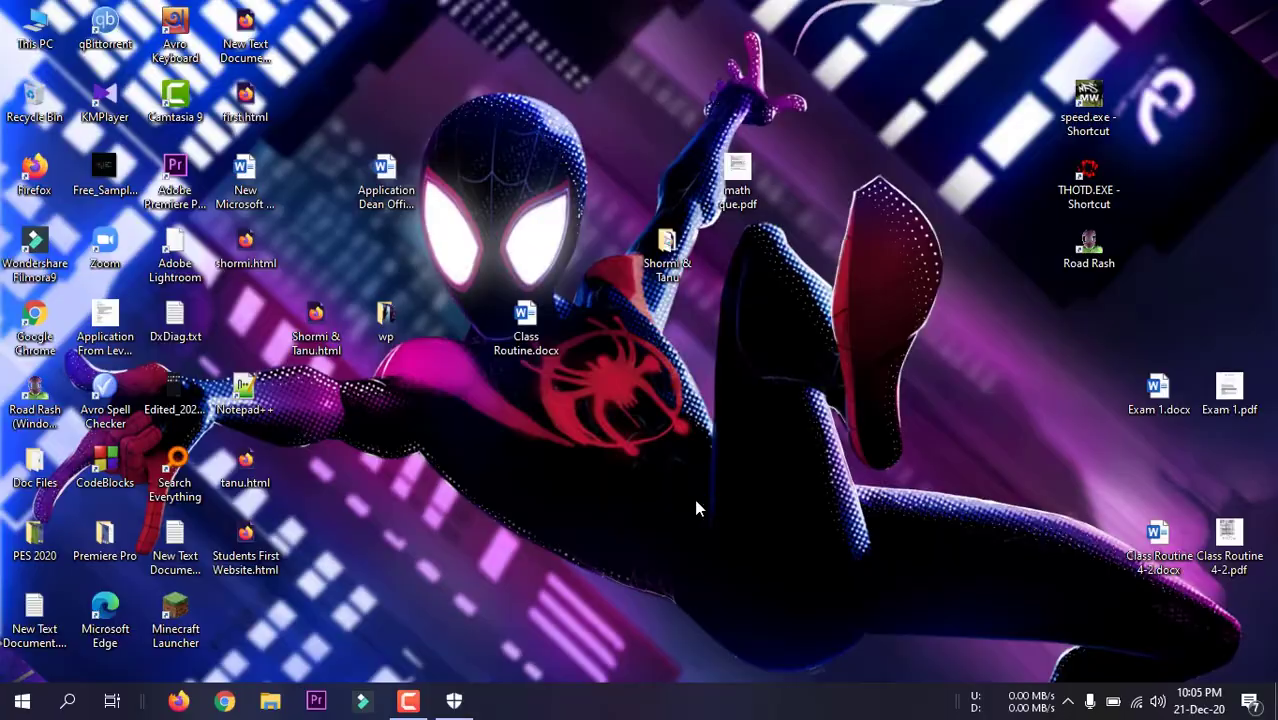
# Switch to Google Chrome and search Google for "kms auto 2015".
pyautogui.press('super+2')
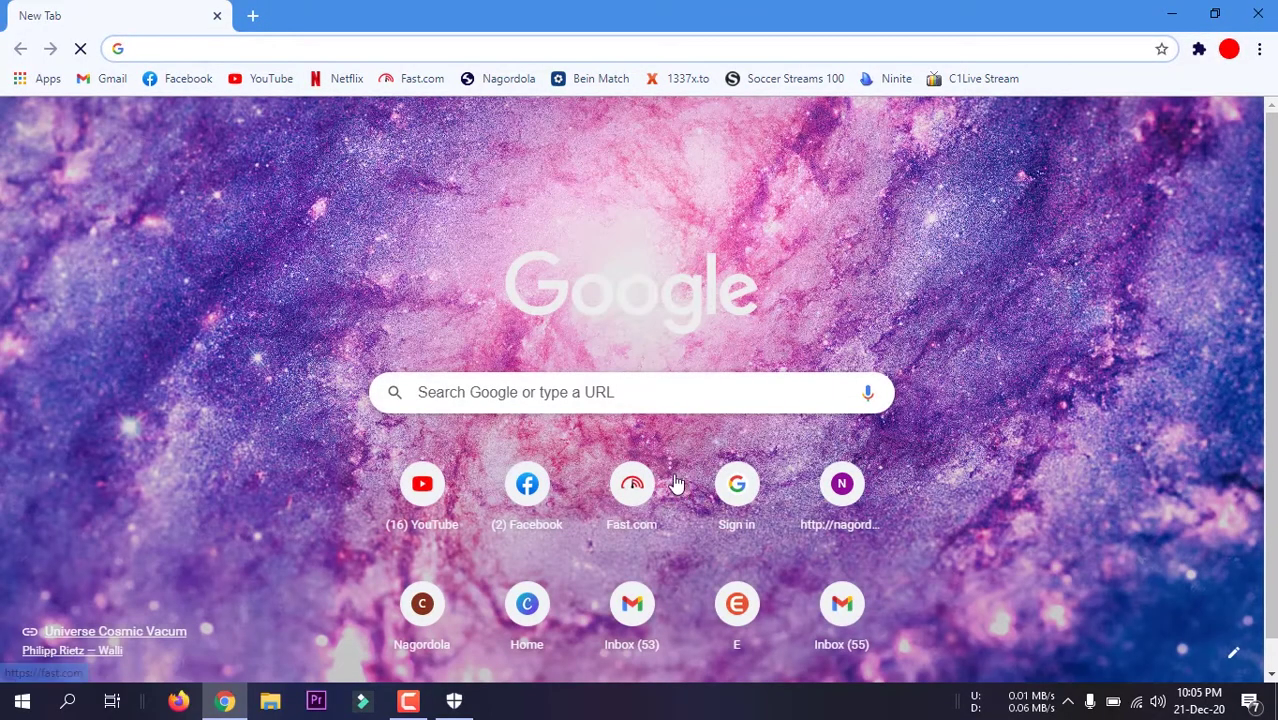
pyautogui.click(505, 393)
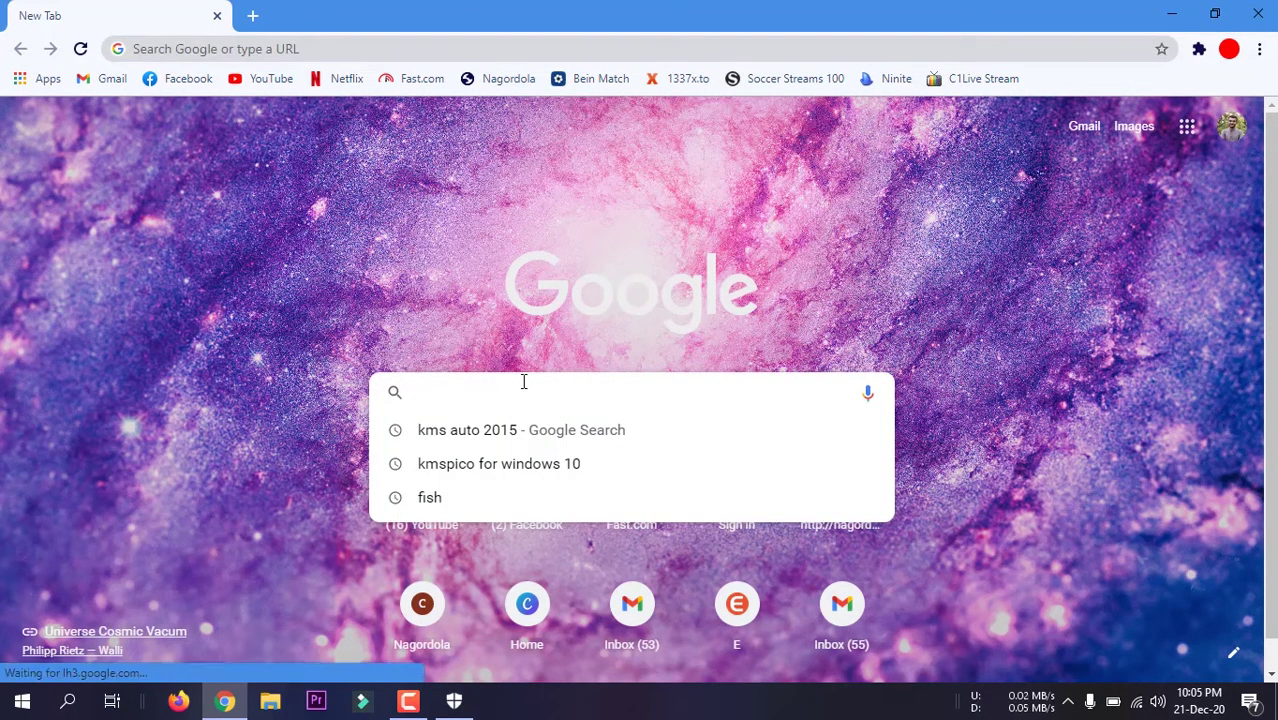
pyautogui.write('kms ')
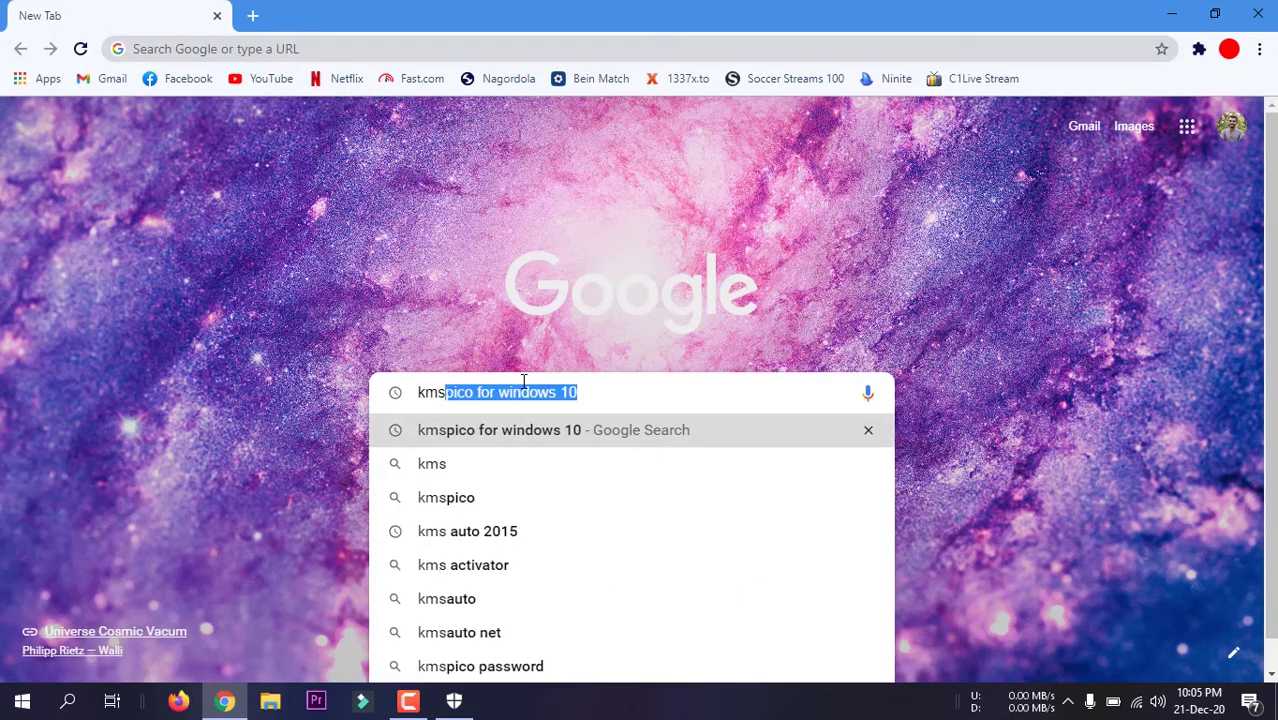
pyautogui.write('auto')
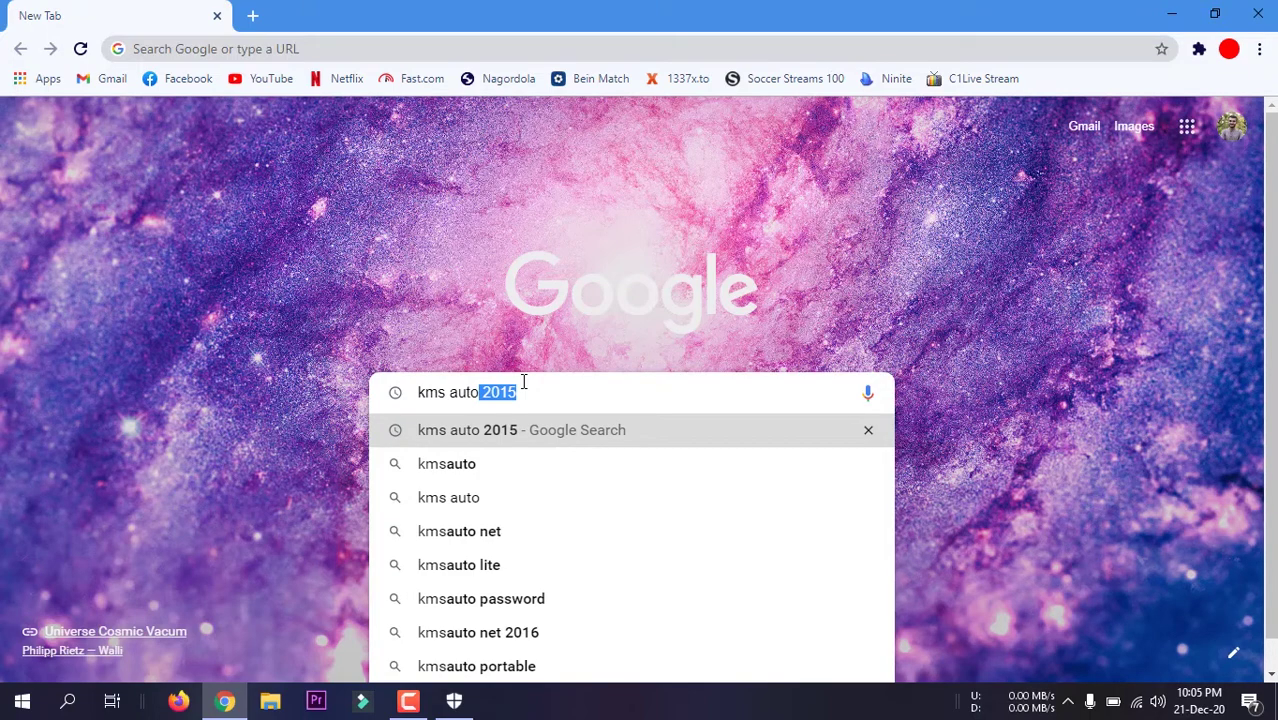
pyautogui.press('Return')
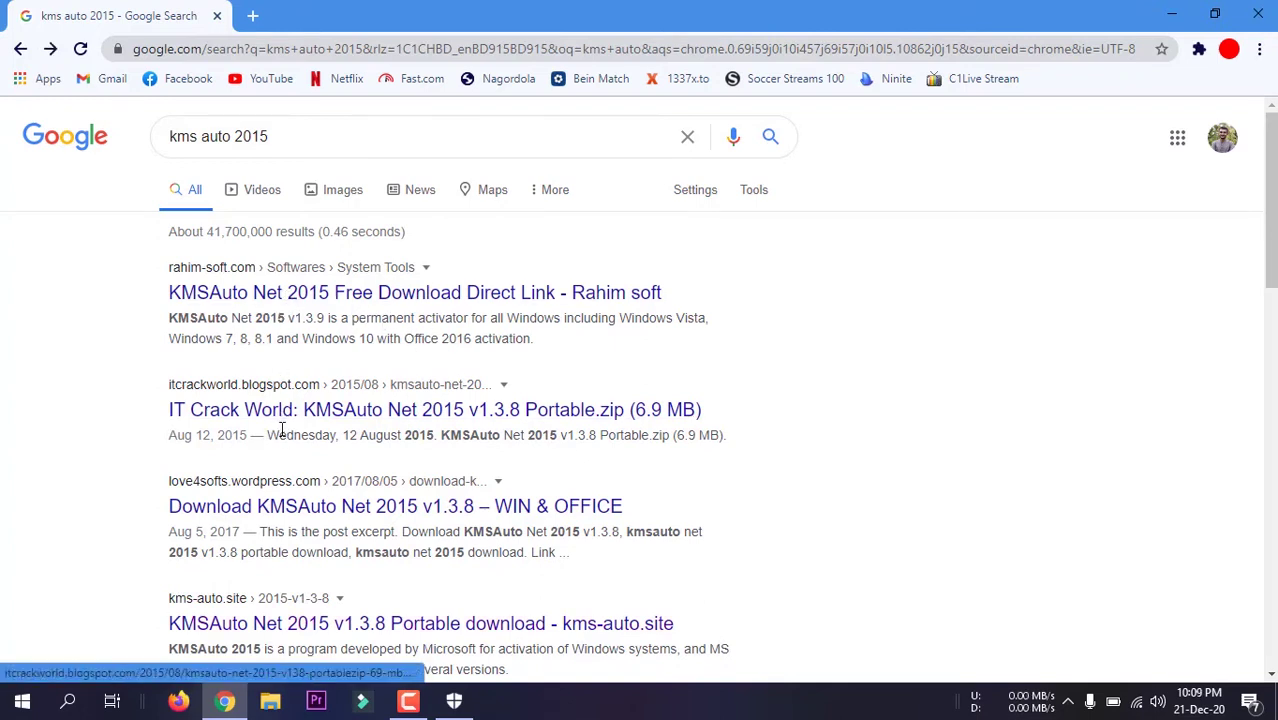
# Open the "KMSAuto Net 2015 v1.3.8 Portable download" search result and find the download link at the end of the page.
pyautogui.scroll(-1, 301, 481)
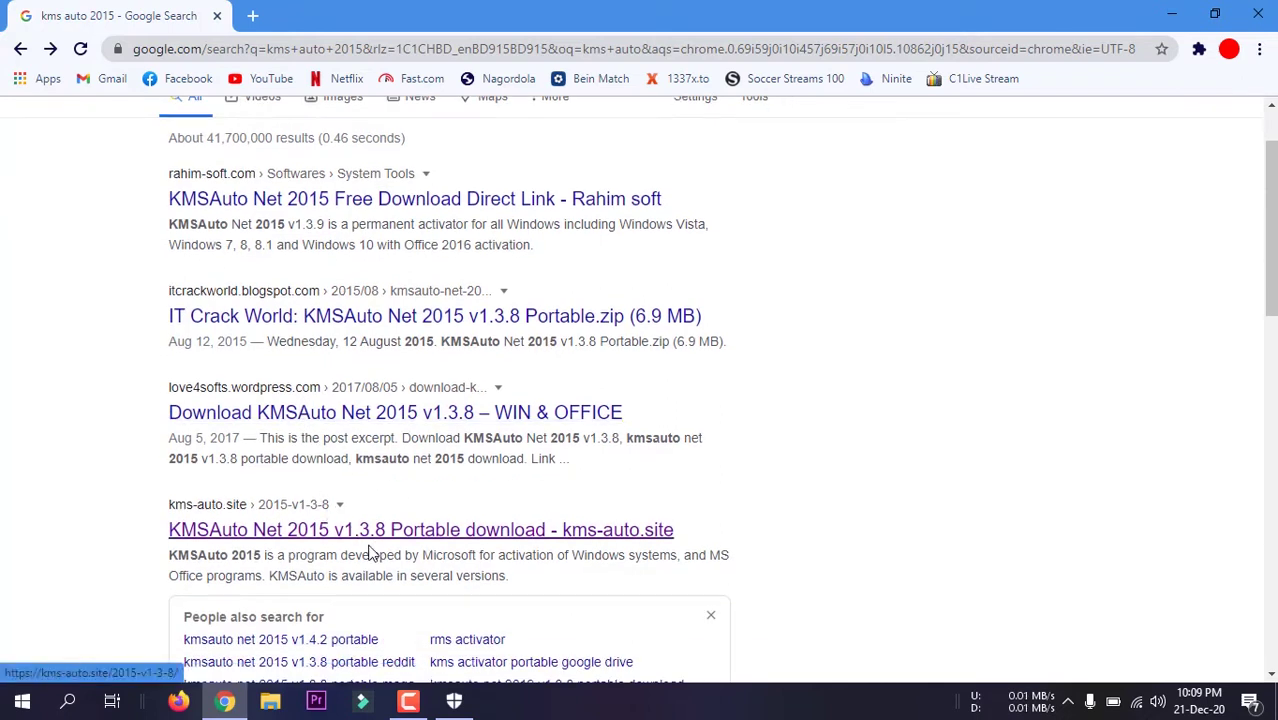
pyautogui.click(225, 541)
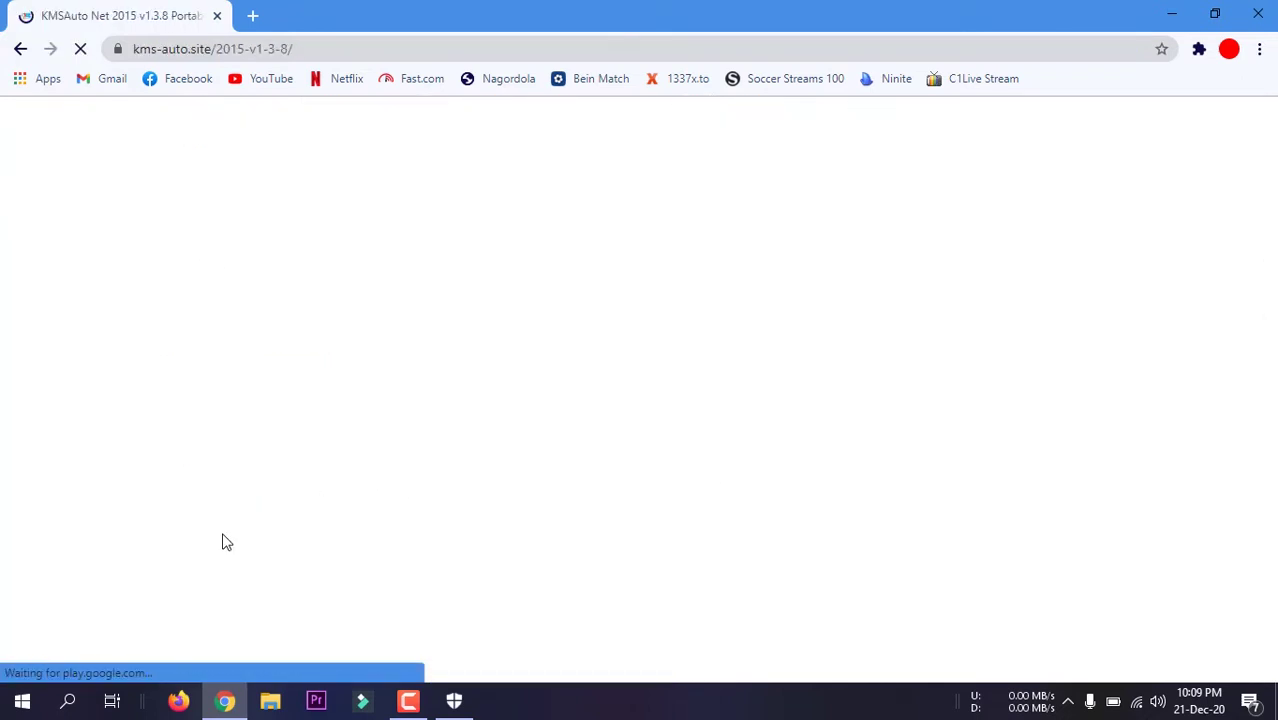
pyautogui.scroll(-2, 510, 518)
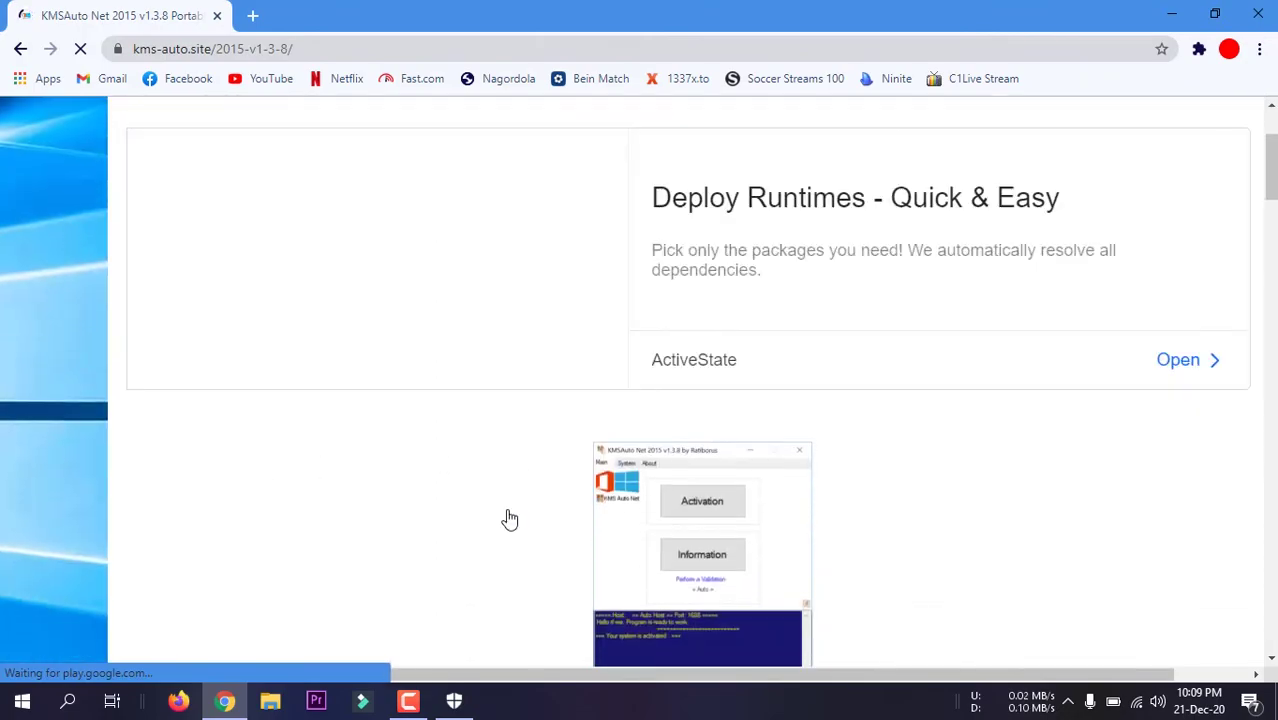
pyautogui.scroll(-5, 560, 516)
pyautogui.scroll(-5, 583, 516)
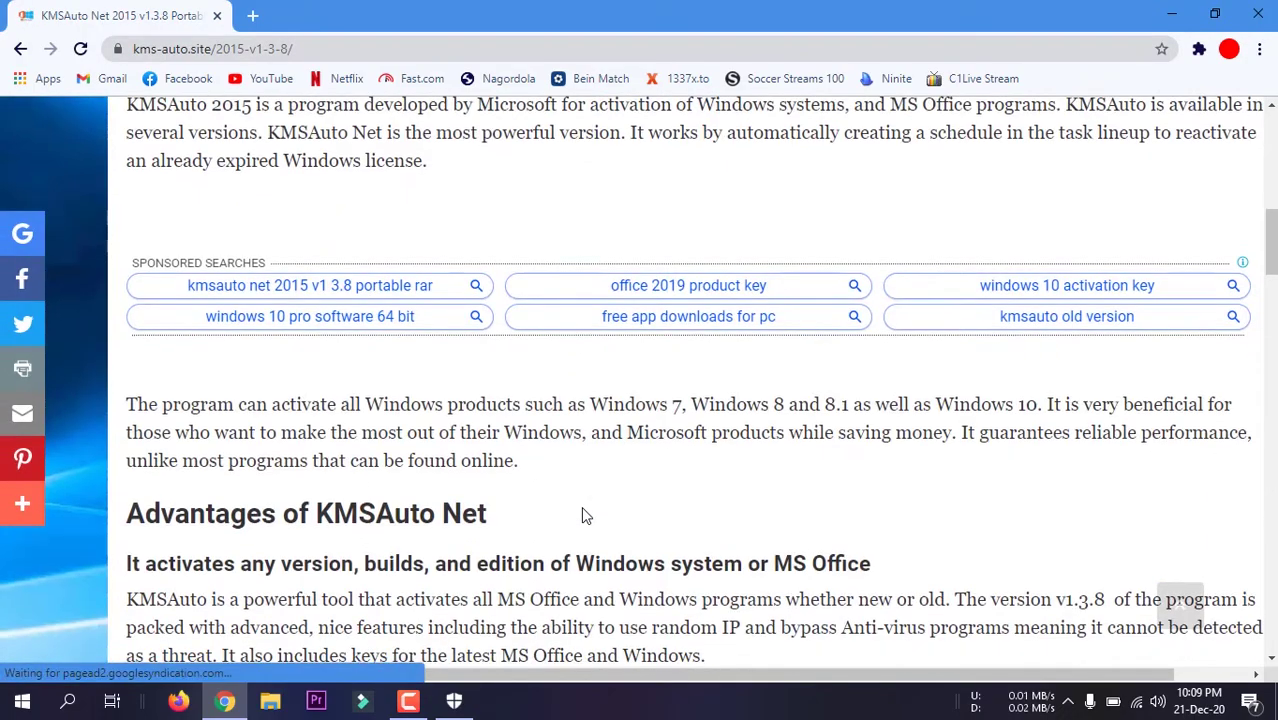
pyautogui.scroll(-5, 480, 370)
pyautogui.scroll(-20, 480, 370)
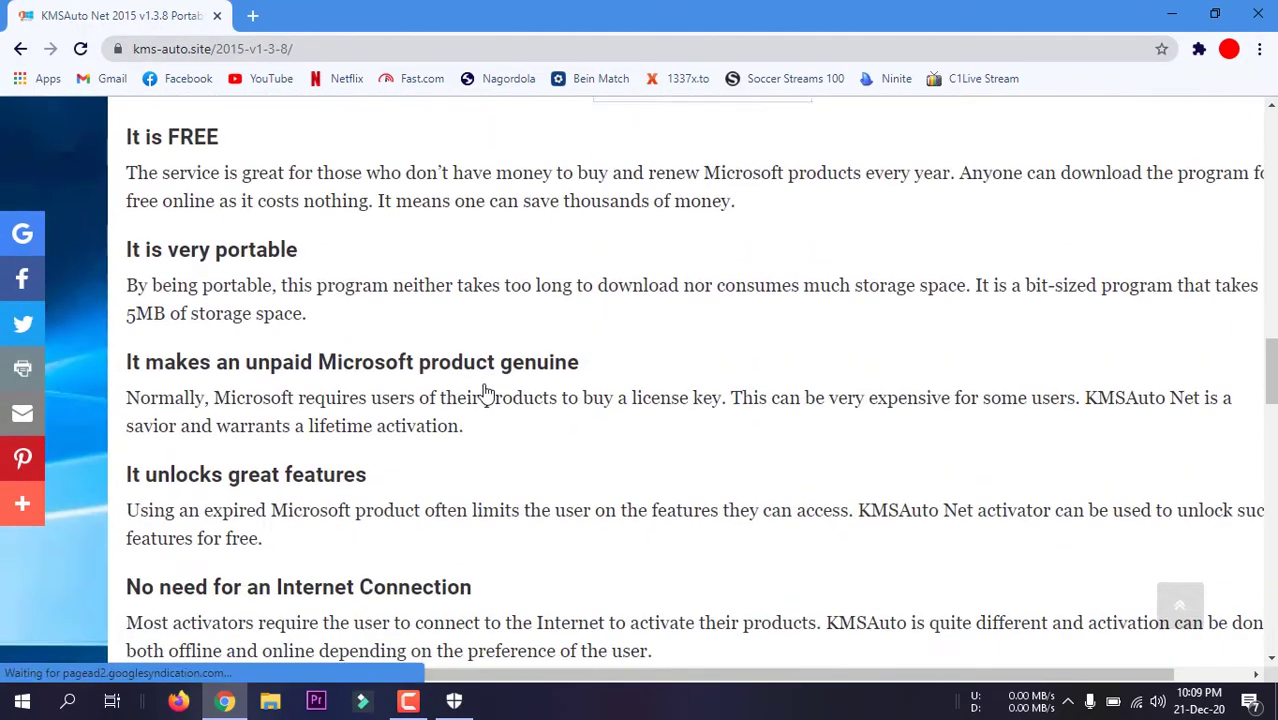
pyautogui.scroll(-3, 485, 384)
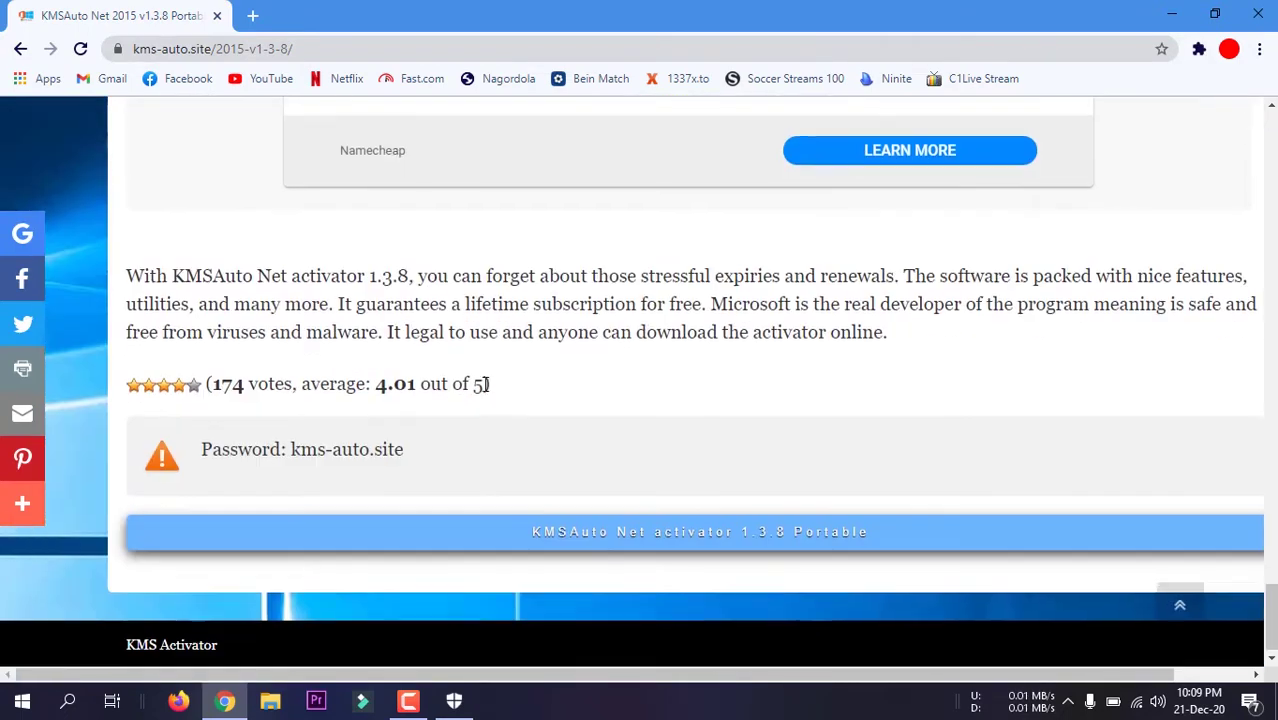
# Download kmsauto-net-2015-v1.3.8-portable.zip to the Compressed downloads folder and open that folder.
pyautogui.click(682, 548)
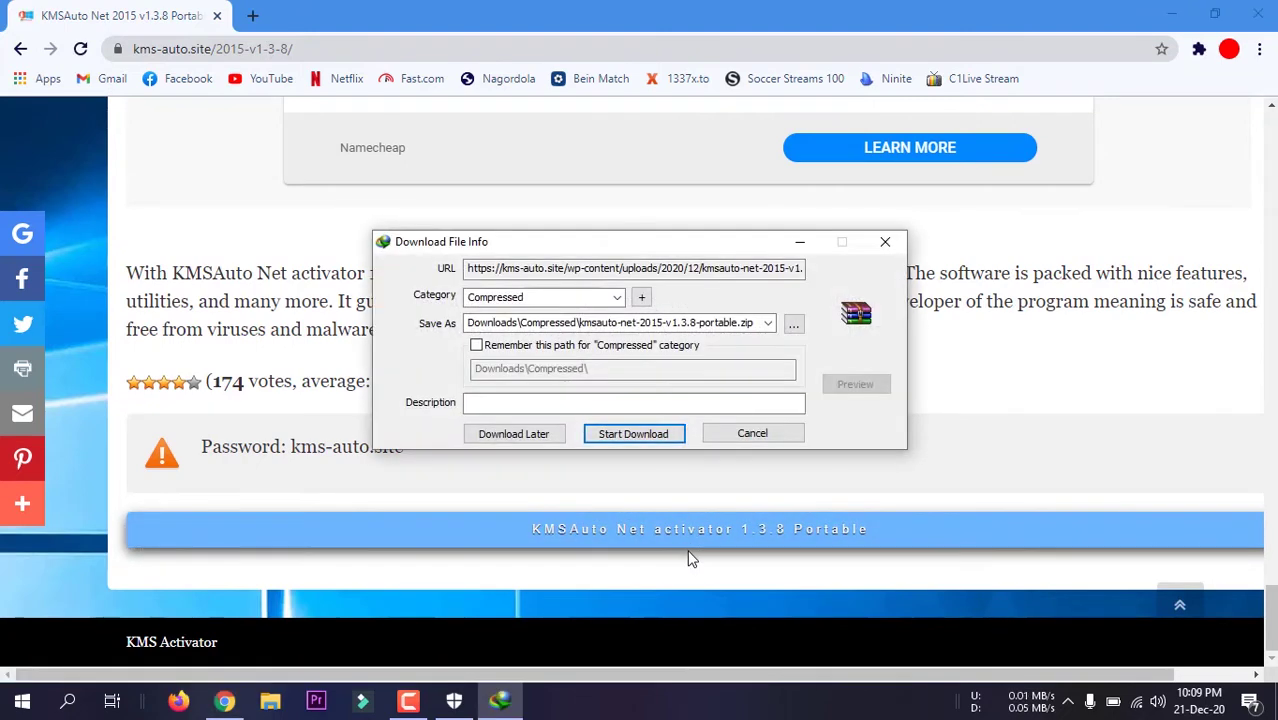
pyautogui.click(643, 438)
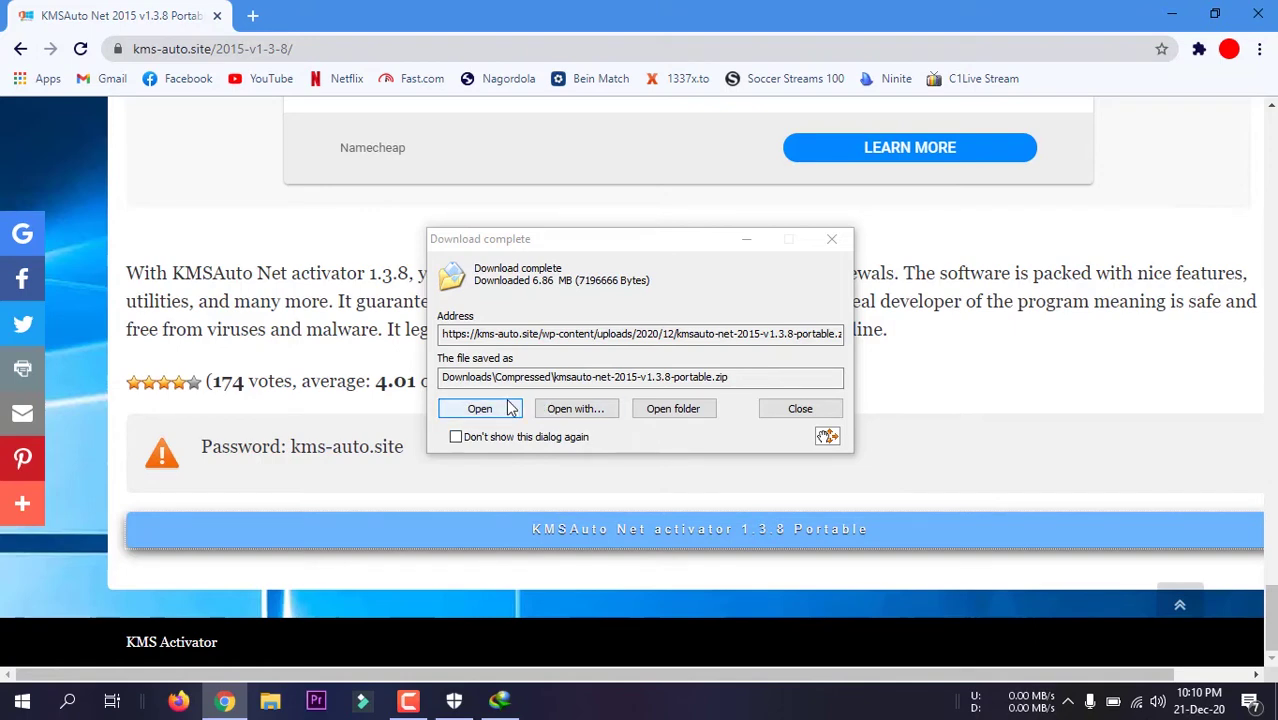
pyautogui.click(673, 409)
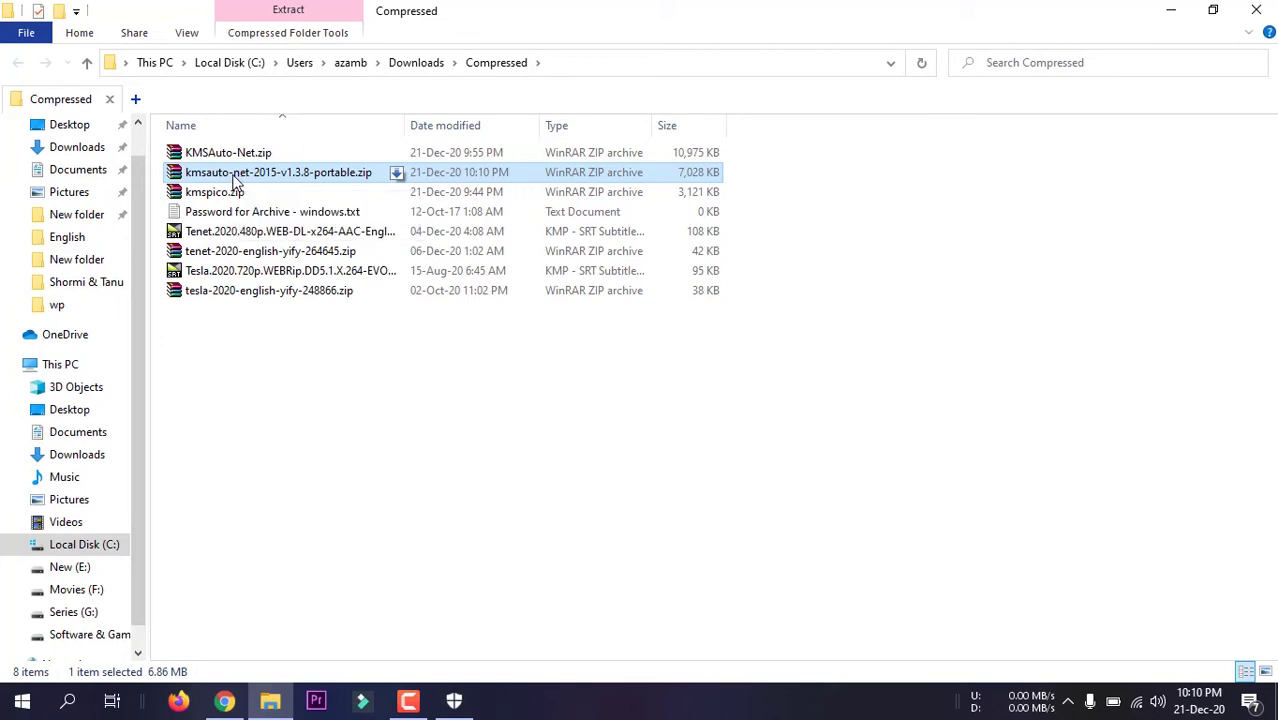
# Extract kmsauto-net-2015-v1.3.8-portable.zip into the current folder, entering the archive password copied from the download page.
pyautogui.rightClick(235, 178)
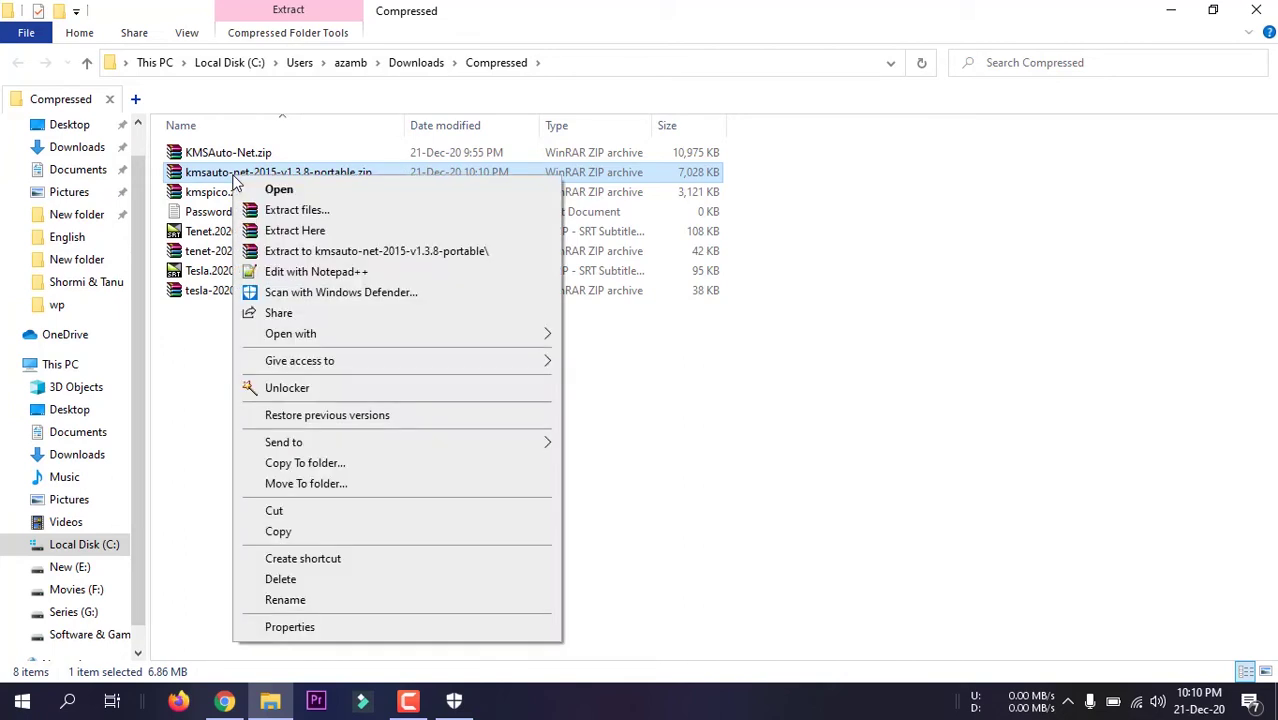
pyautogui.click(288, 231)
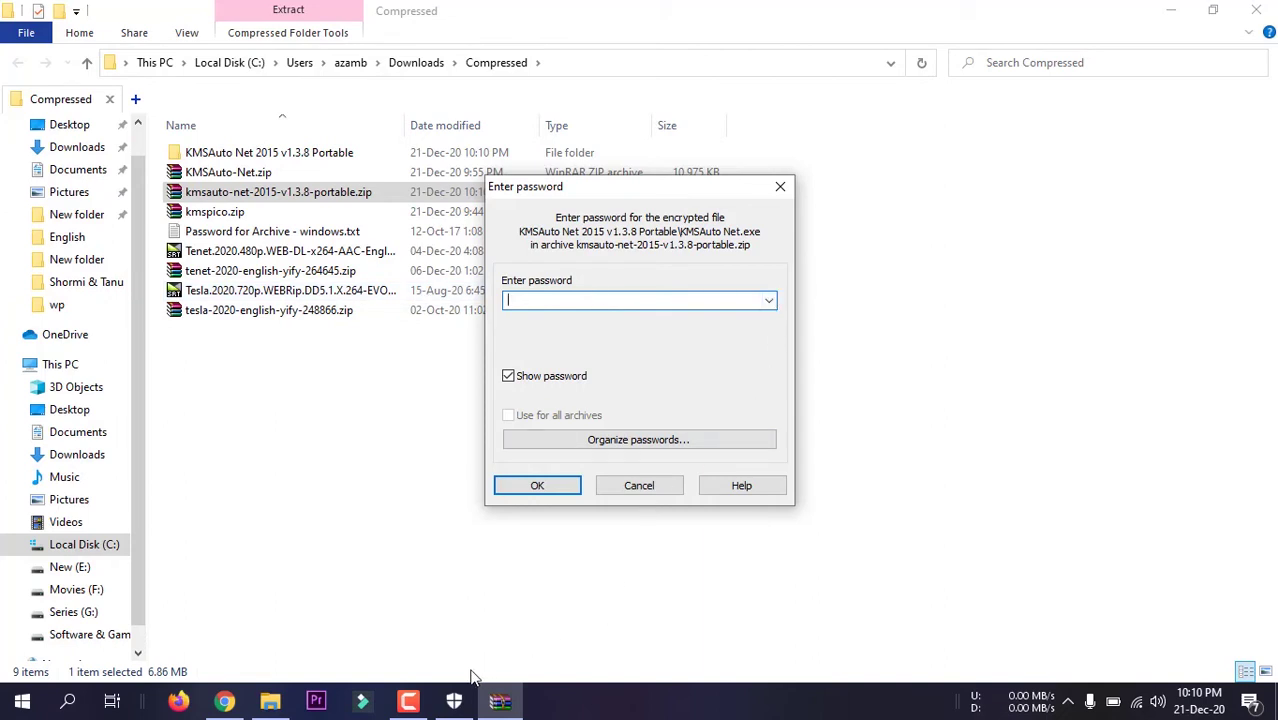
pyautogui.moveTo(225, 700)
pyautogui.click(275, 658)
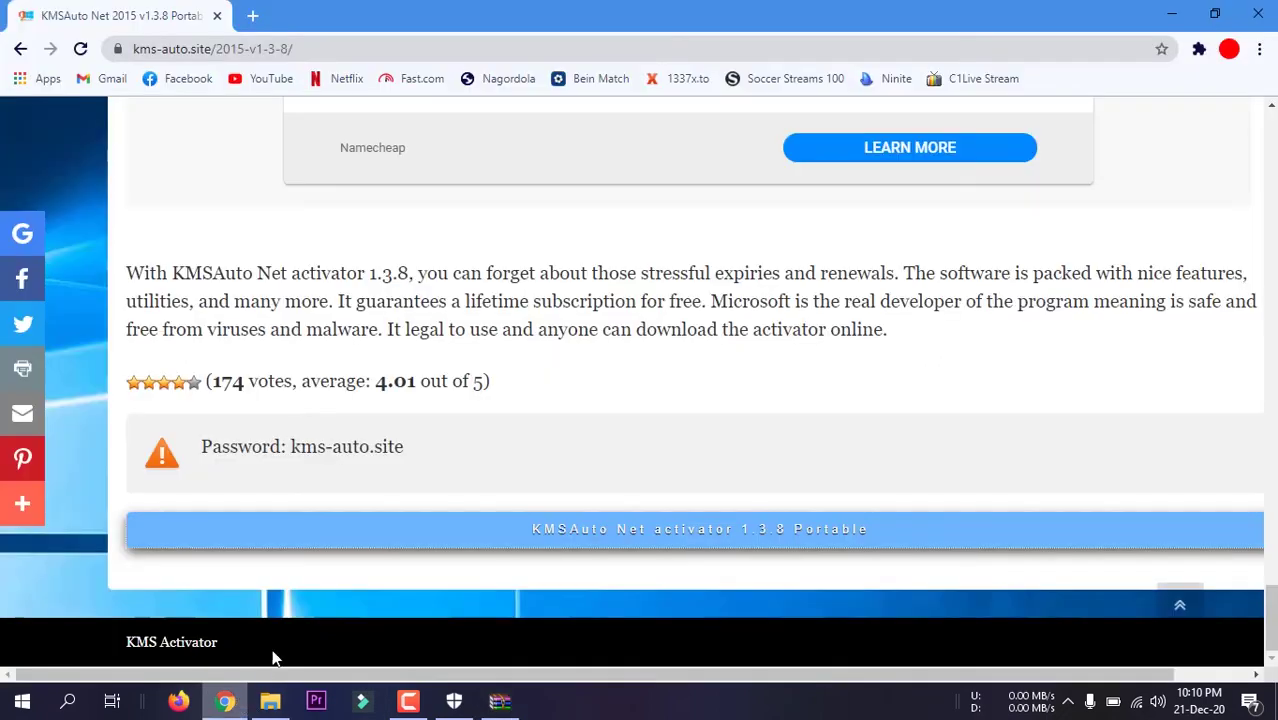
pyautogui.moveTo(405, 451); pyautogui.dragTo(295, 451)
pyautogui.hotkey('ctrl', 'c')
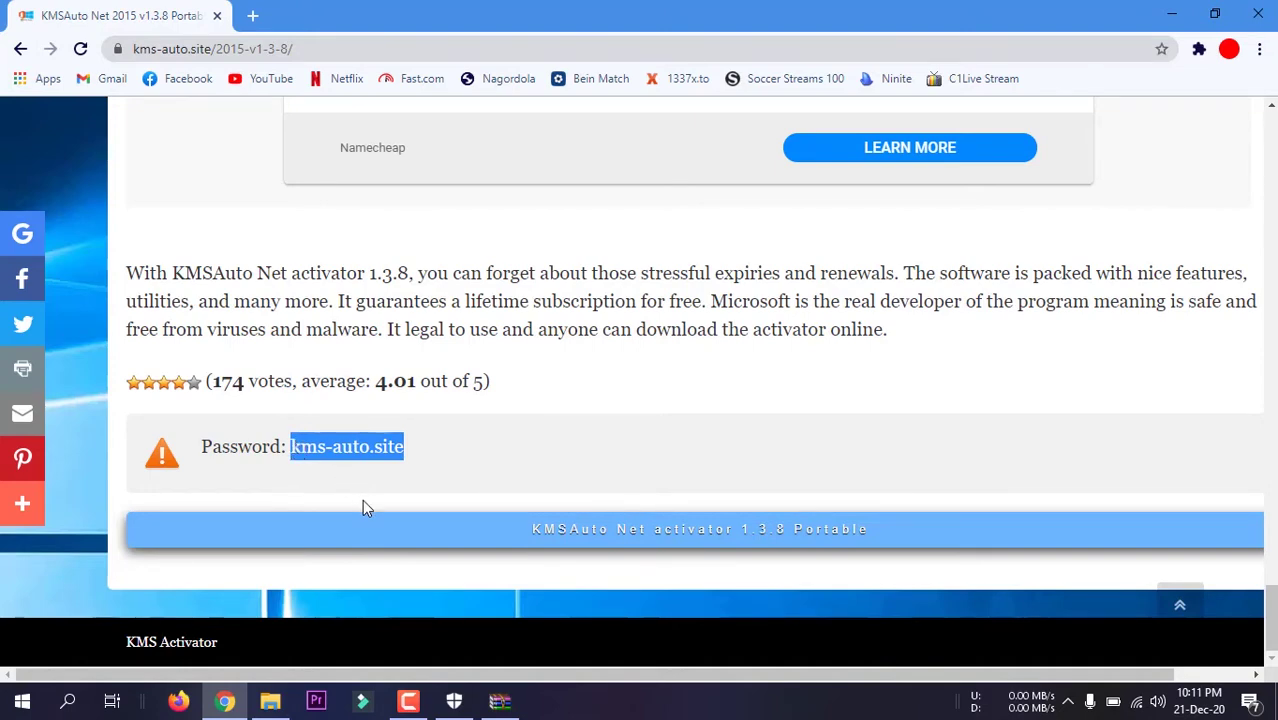
pyautogui.click(502, 701)
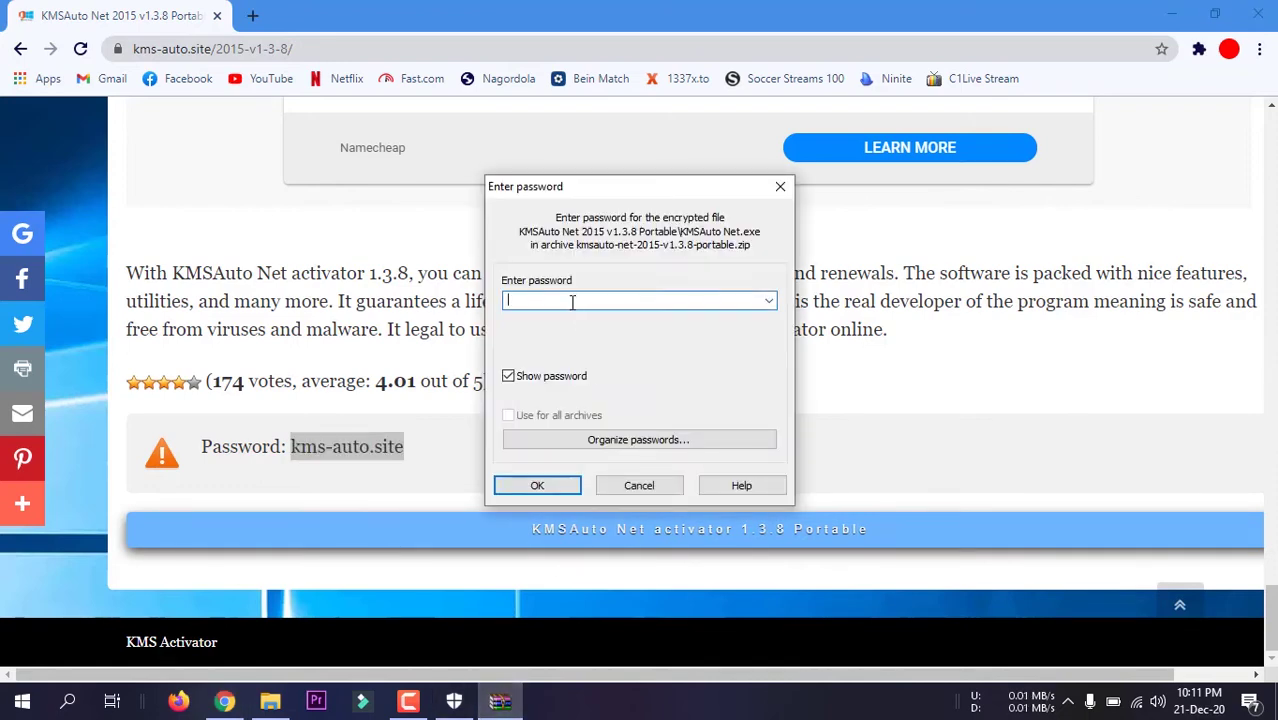
pyautogui.hotkey('ctrl', 'v')
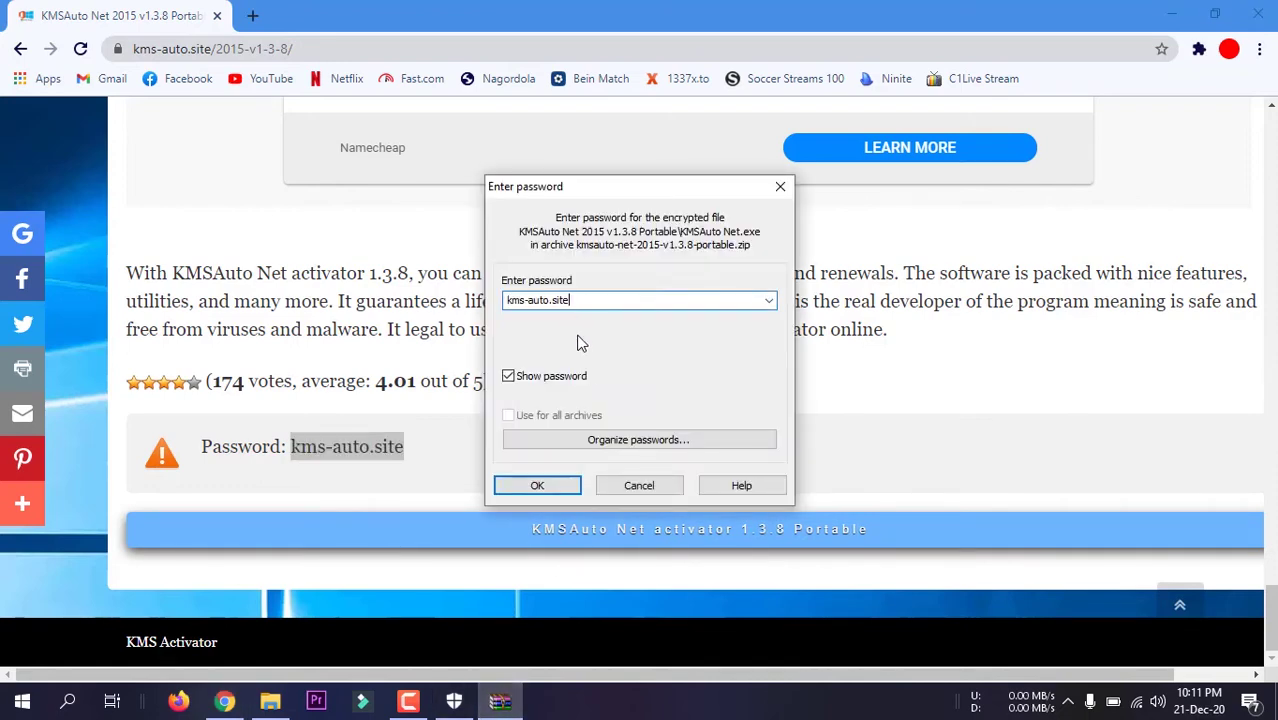
pyautogui.click(537, 485)
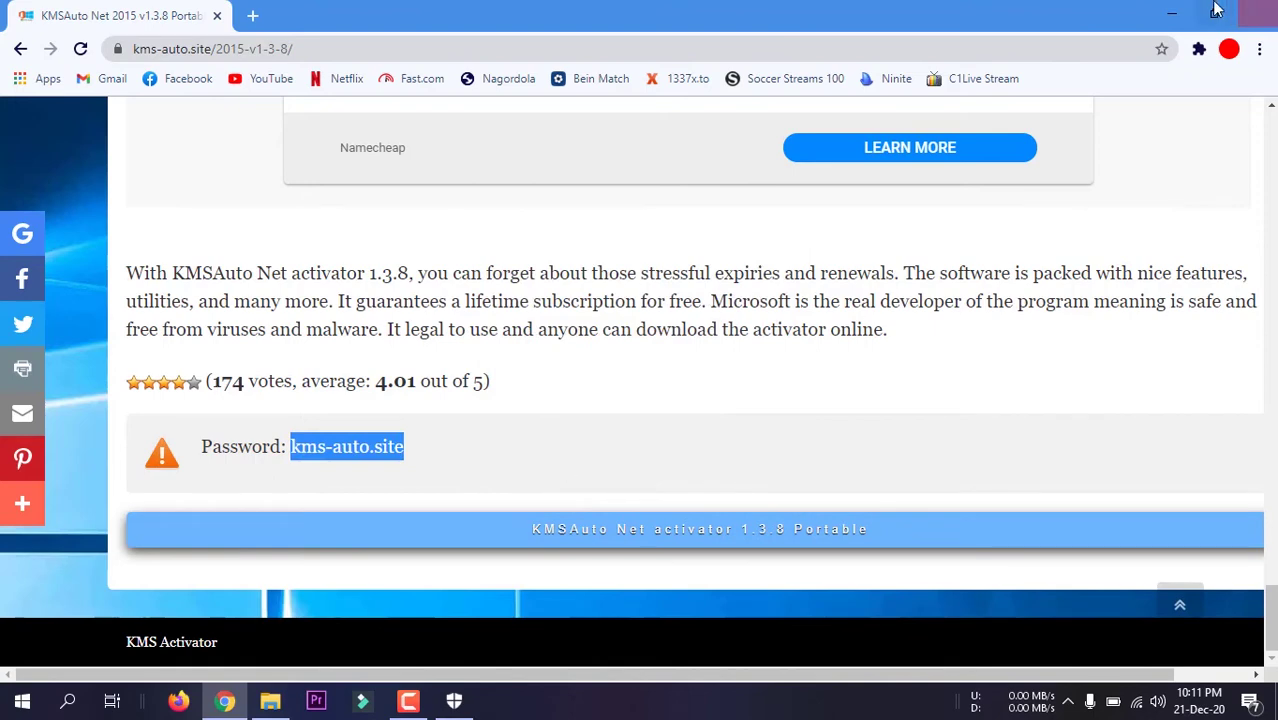
# Minimize the browser and open the extracted "KMSAuto Net 2015 v1.3.8 Portable" folder.
pyautogui.click(1171, 14)
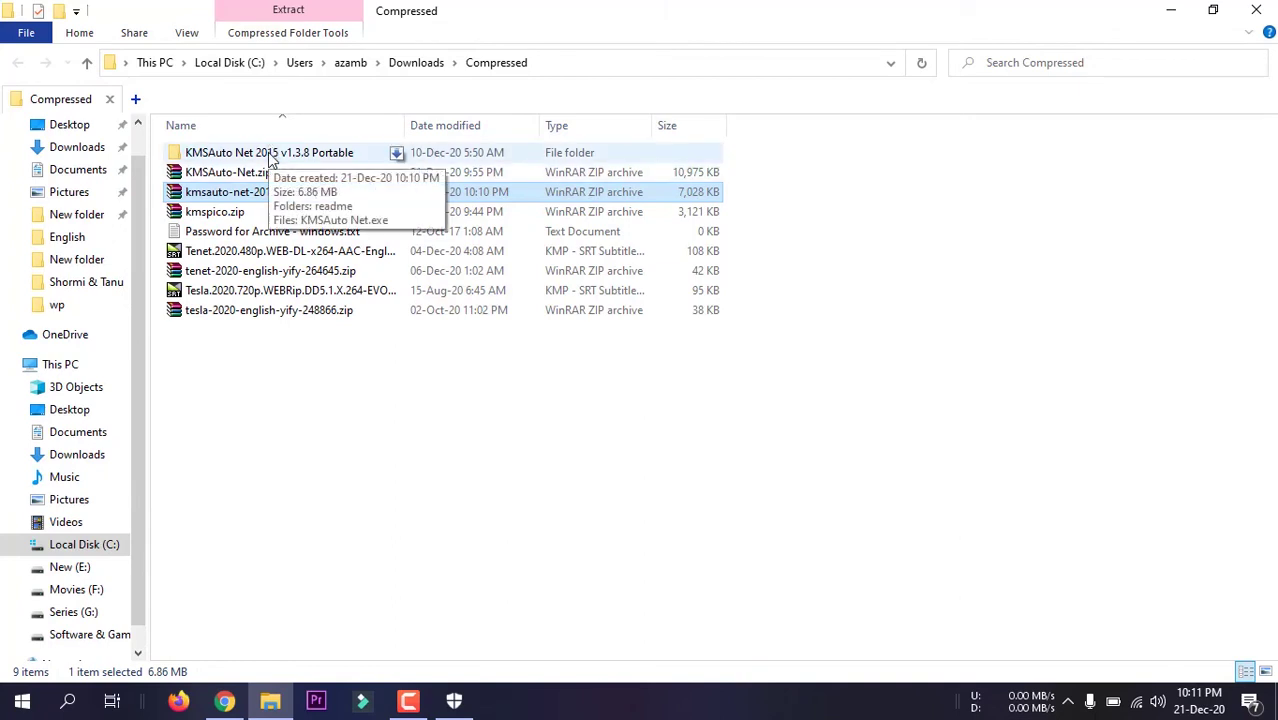
pyautogui.doubleClick(270, 158)
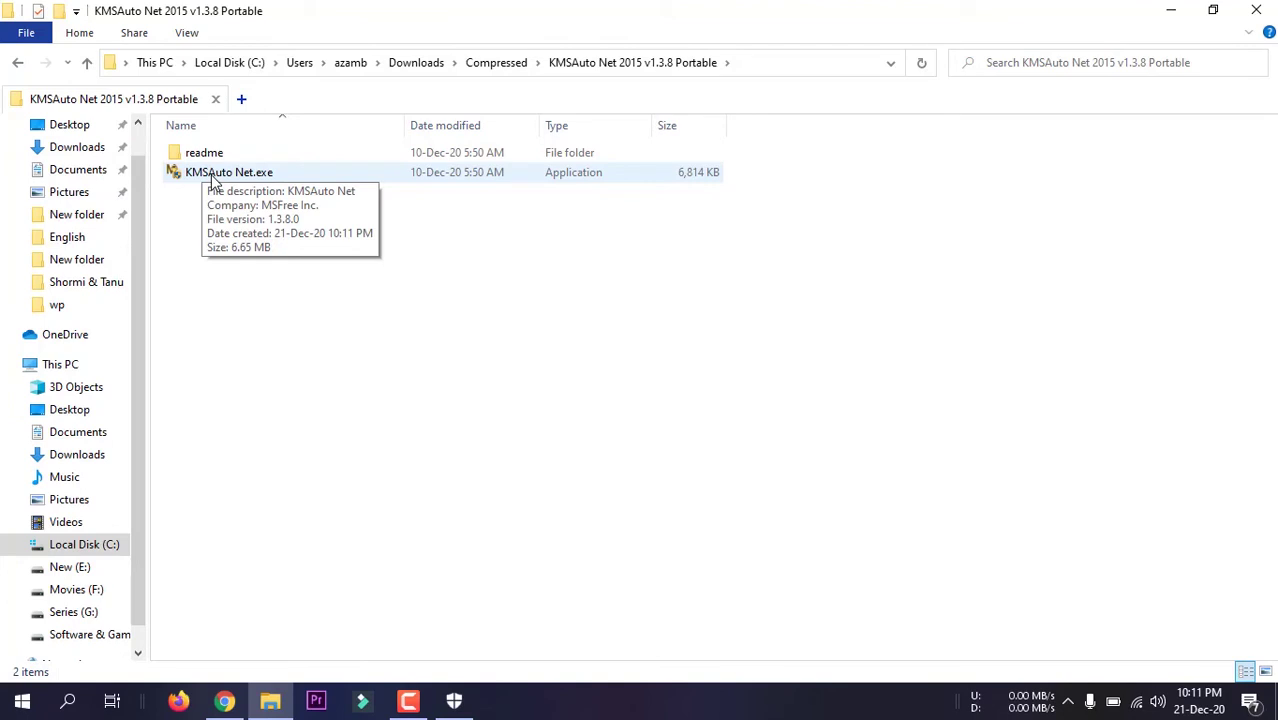
# Run KMSAuto Net.exe from the extracted folder and move its window toward the middle of the screen.
pyautogui.click(213, 175)
pyautogui.click(213, 177)
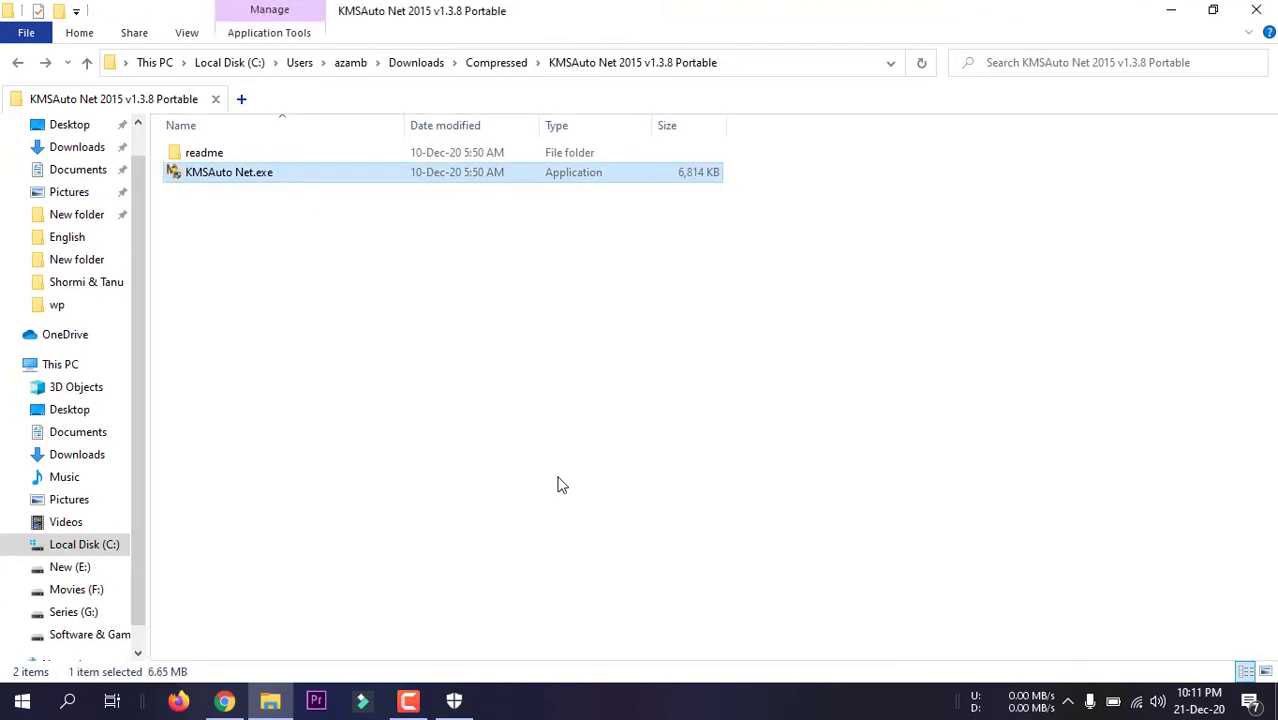
pyautogui.press('Return')
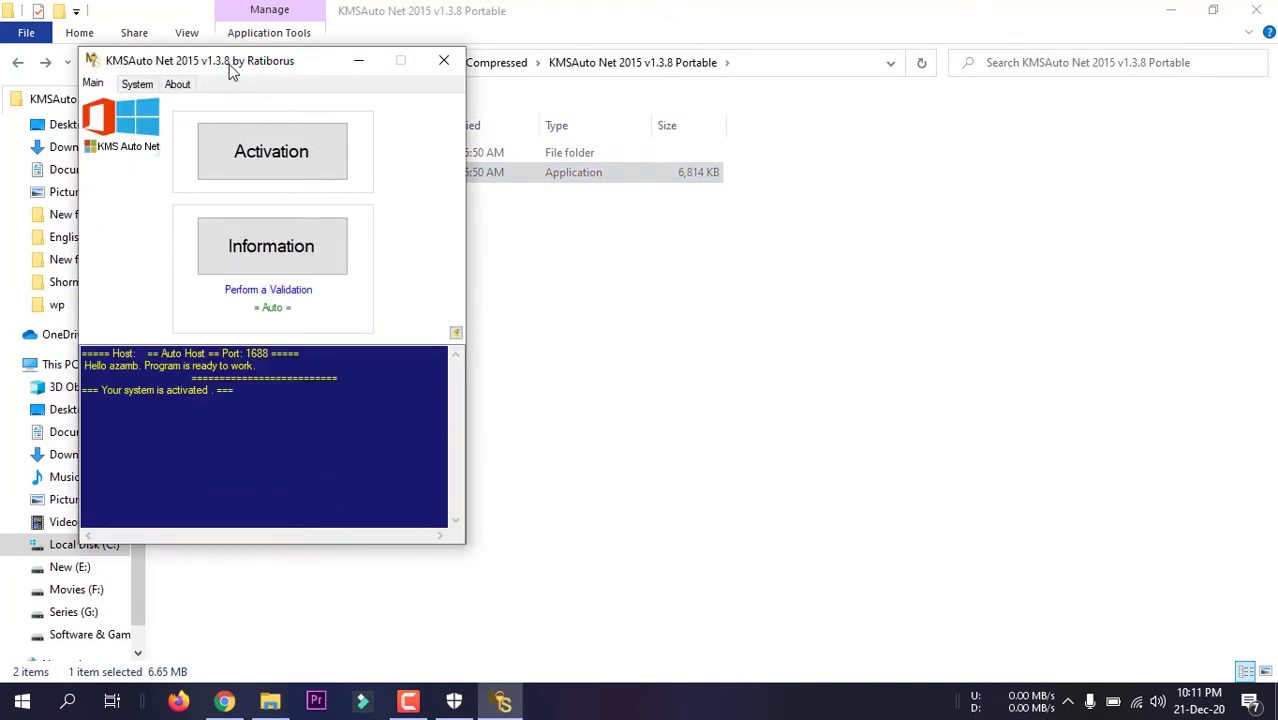
pyautogui.moveTo(229, 64); pyautogui.dragTo(495, 73)
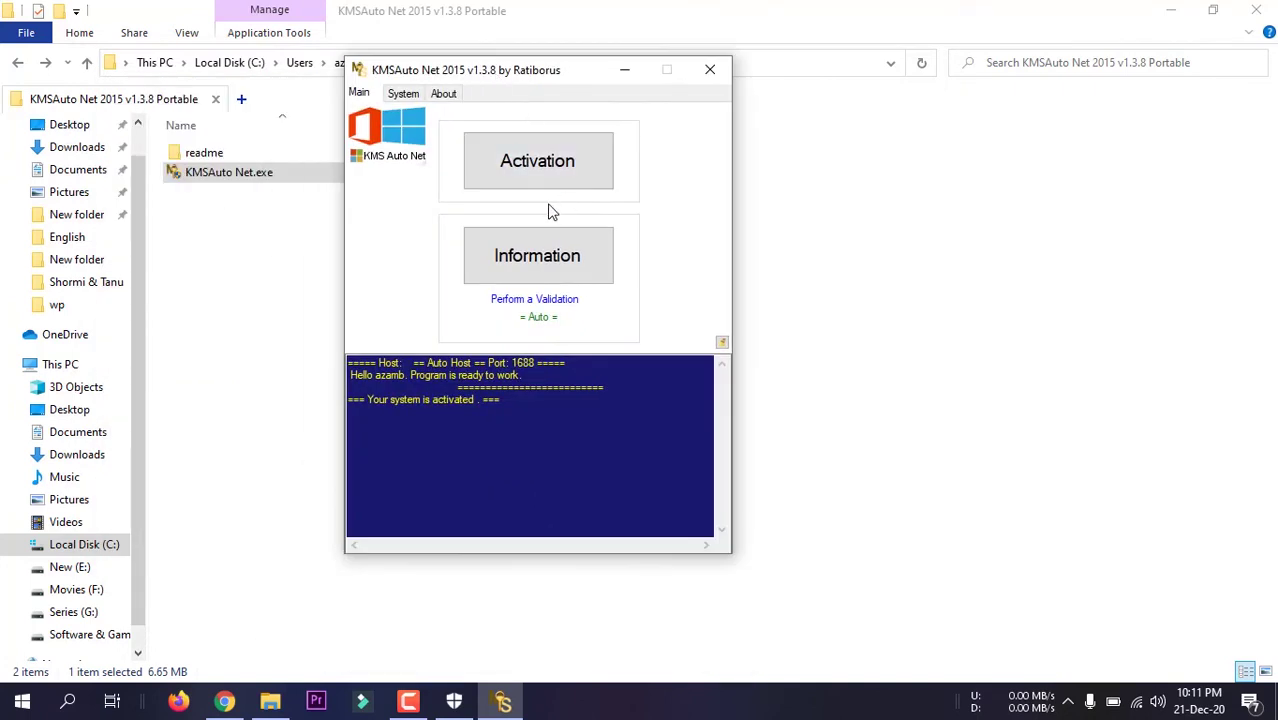
# Run the Windows activation in KMSAuto Net and close the program once the process has finished.
pyautogui.click(540, 166)
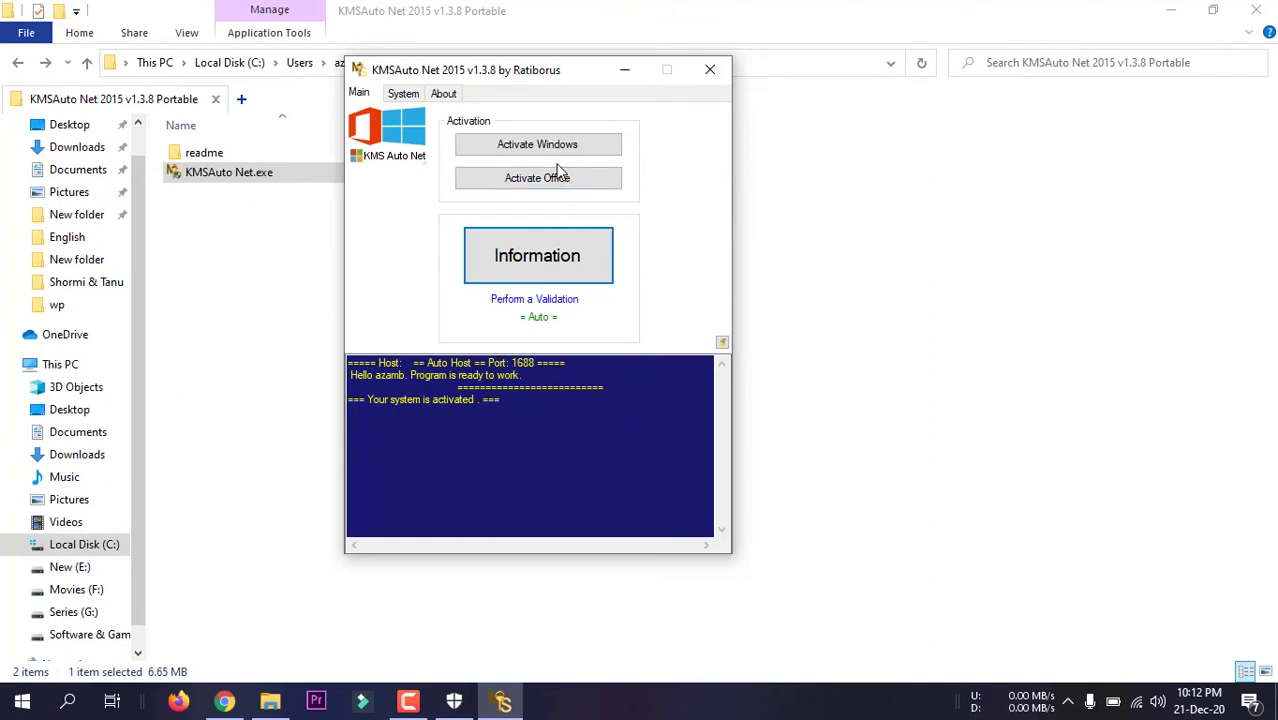
pyautogui.click(508, 150)
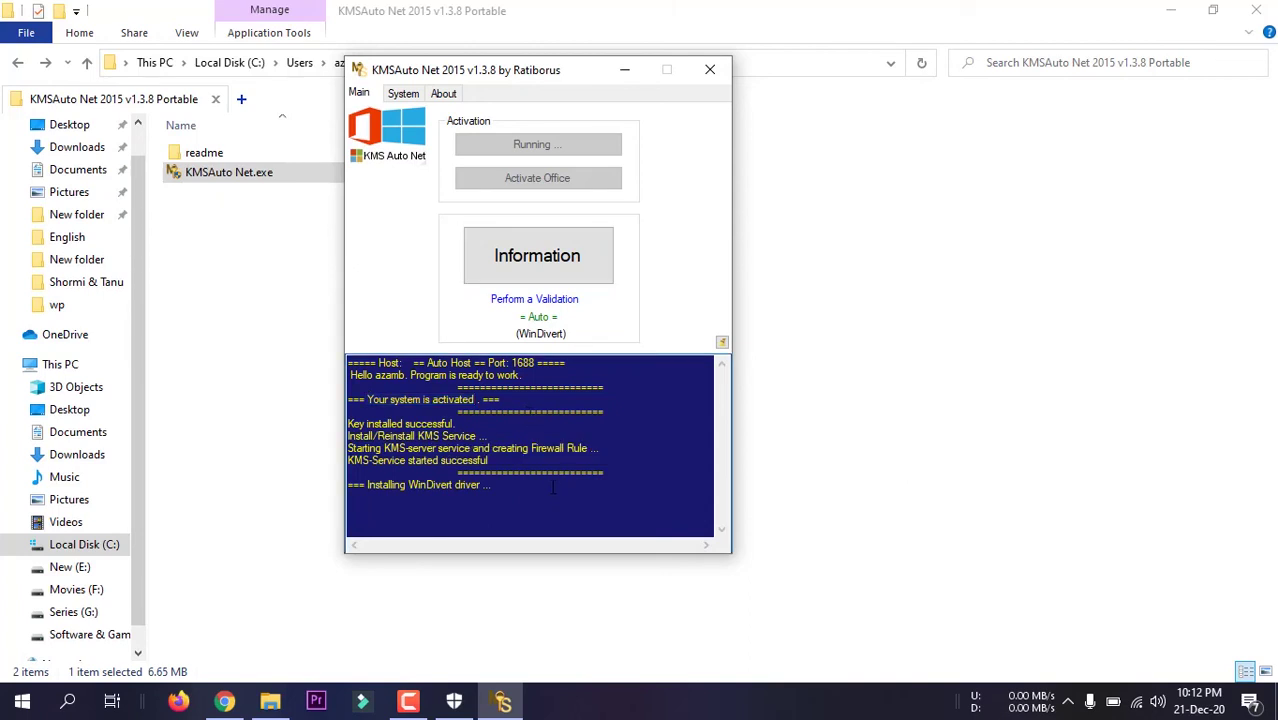
pyautogui.click(566, 437)
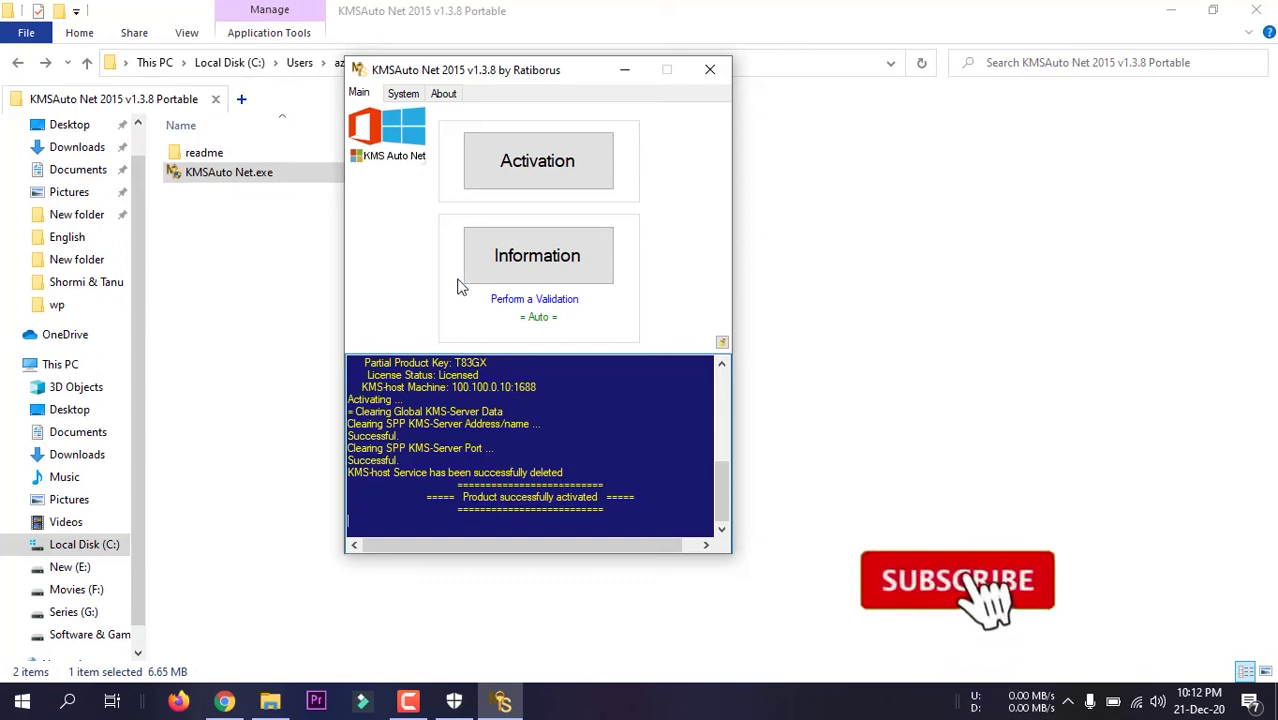
pyautogui.click(699, 78)
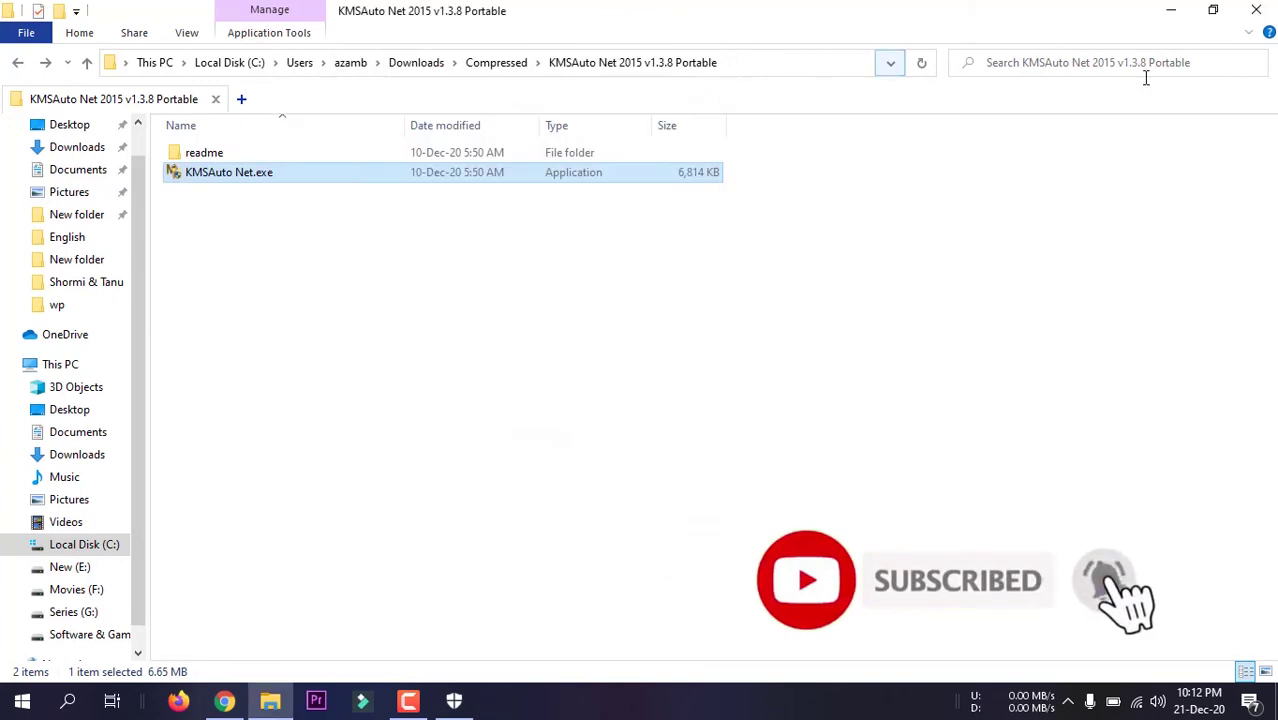
# Check the Windows activation status in the properties of This PC, then close the System and KMSAuto folder windows.
pyautogui.click(1169, 12)
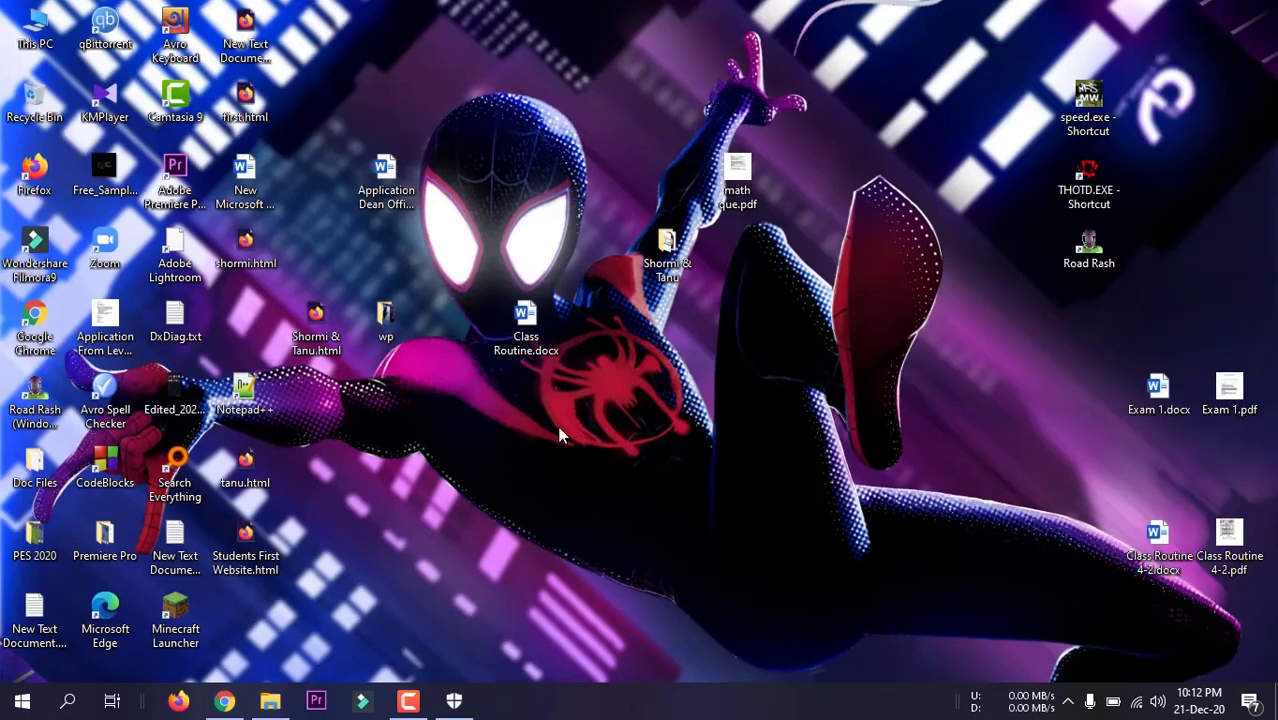
pyautogui.rightClick(514, 176)
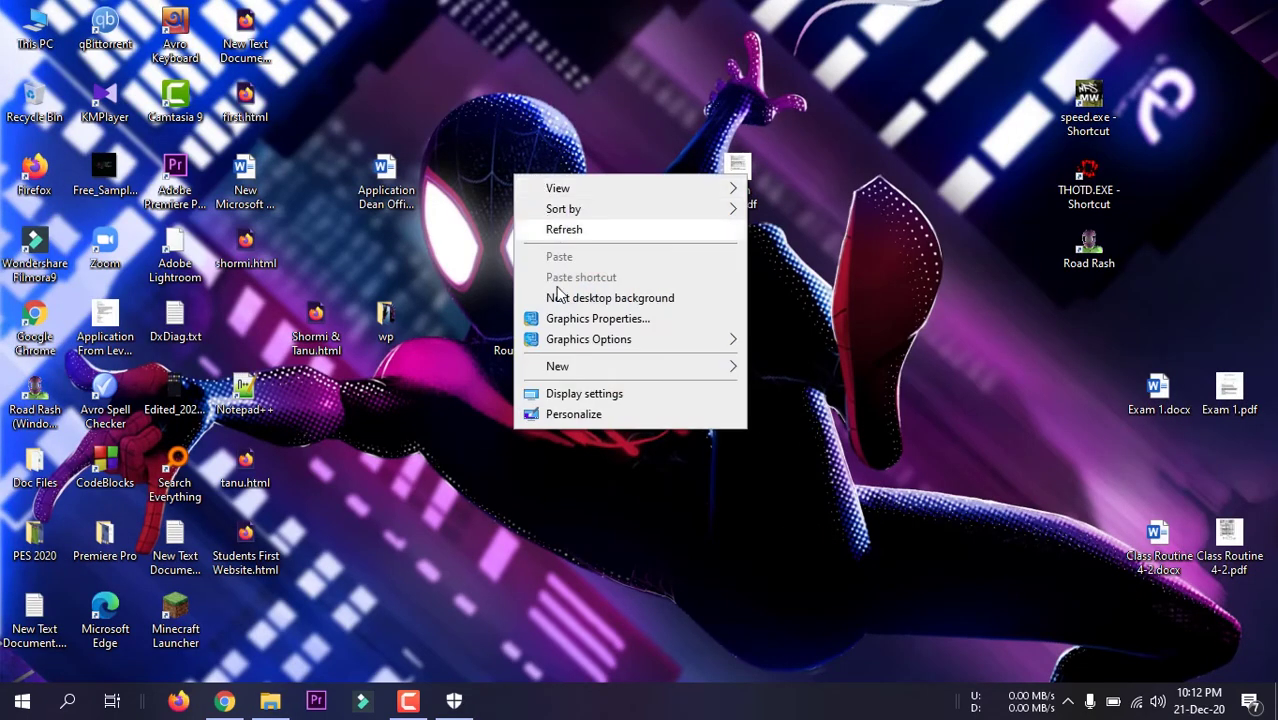
pyautogui.click(462, 111)
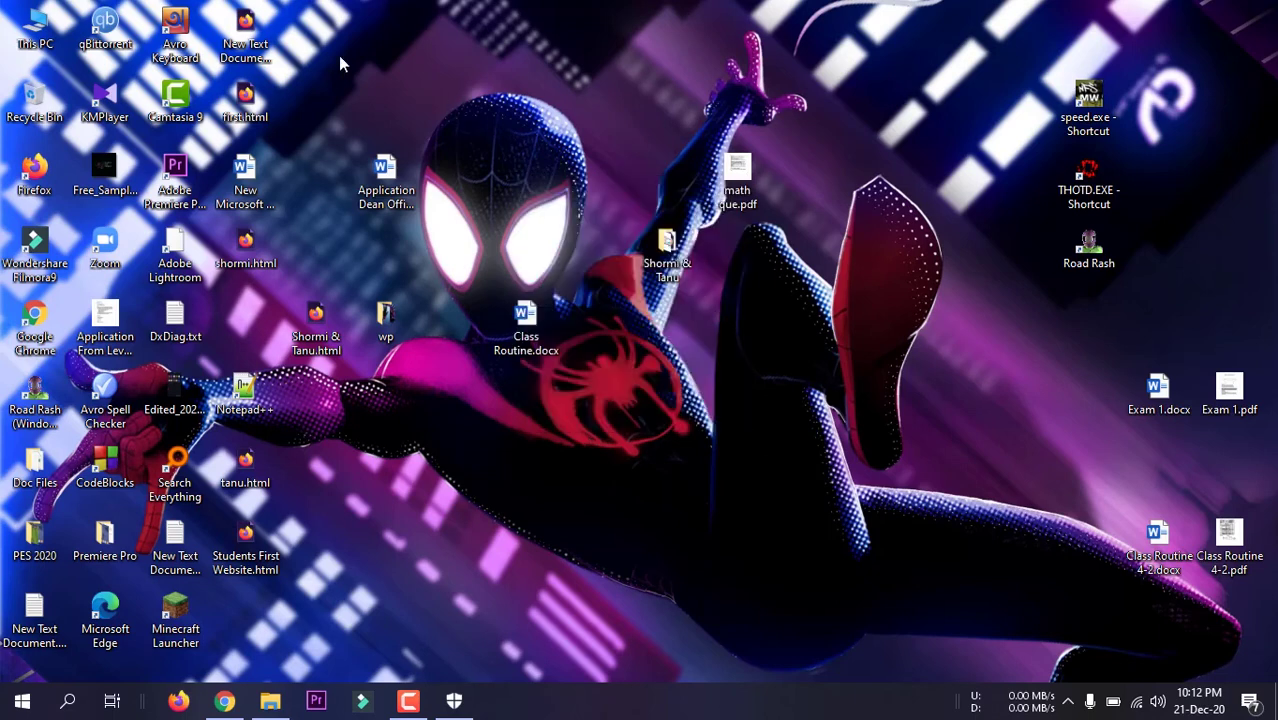
pyautogui.rightClick(27, 23)
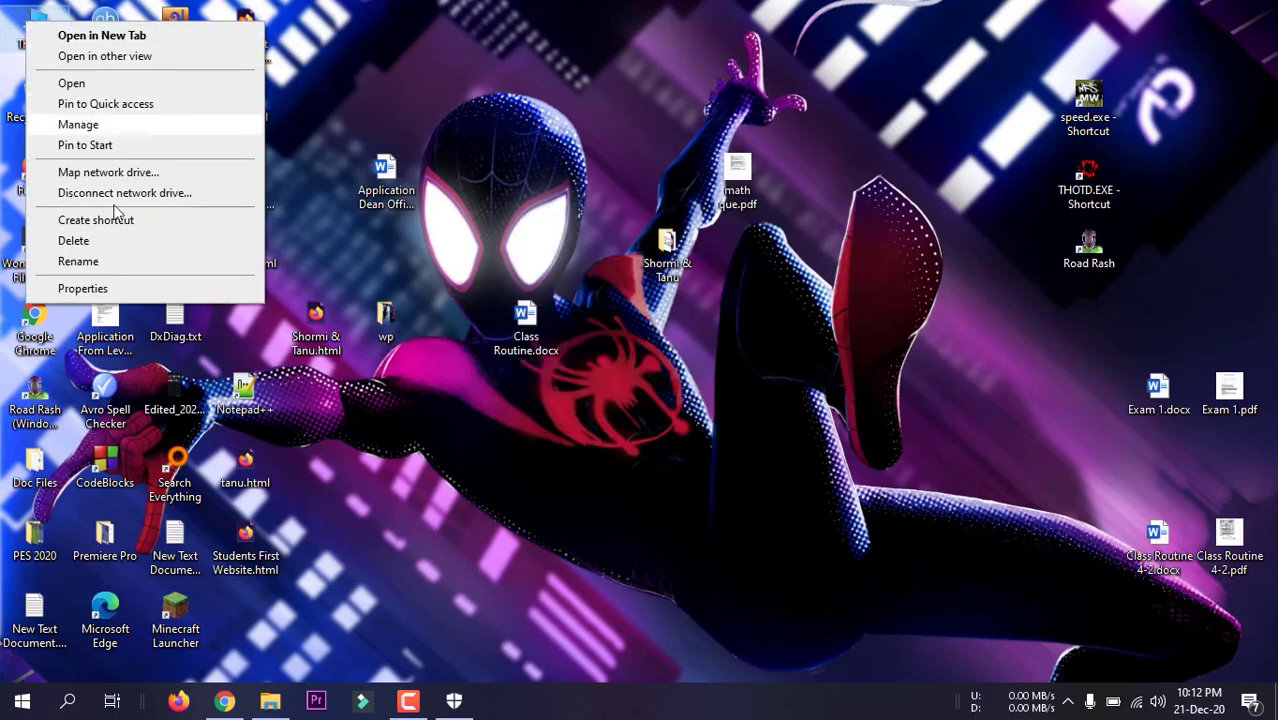
pyautogui.click(115, 290)
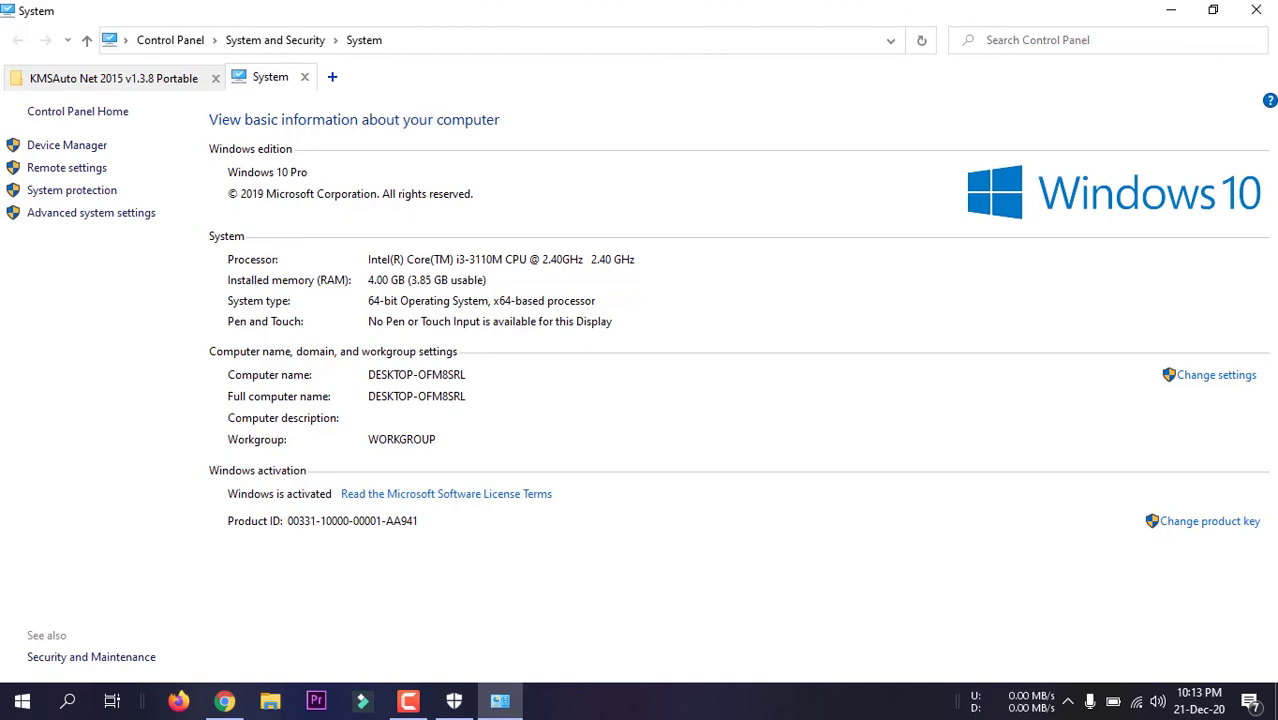
pyautogui.click(1257, 10)
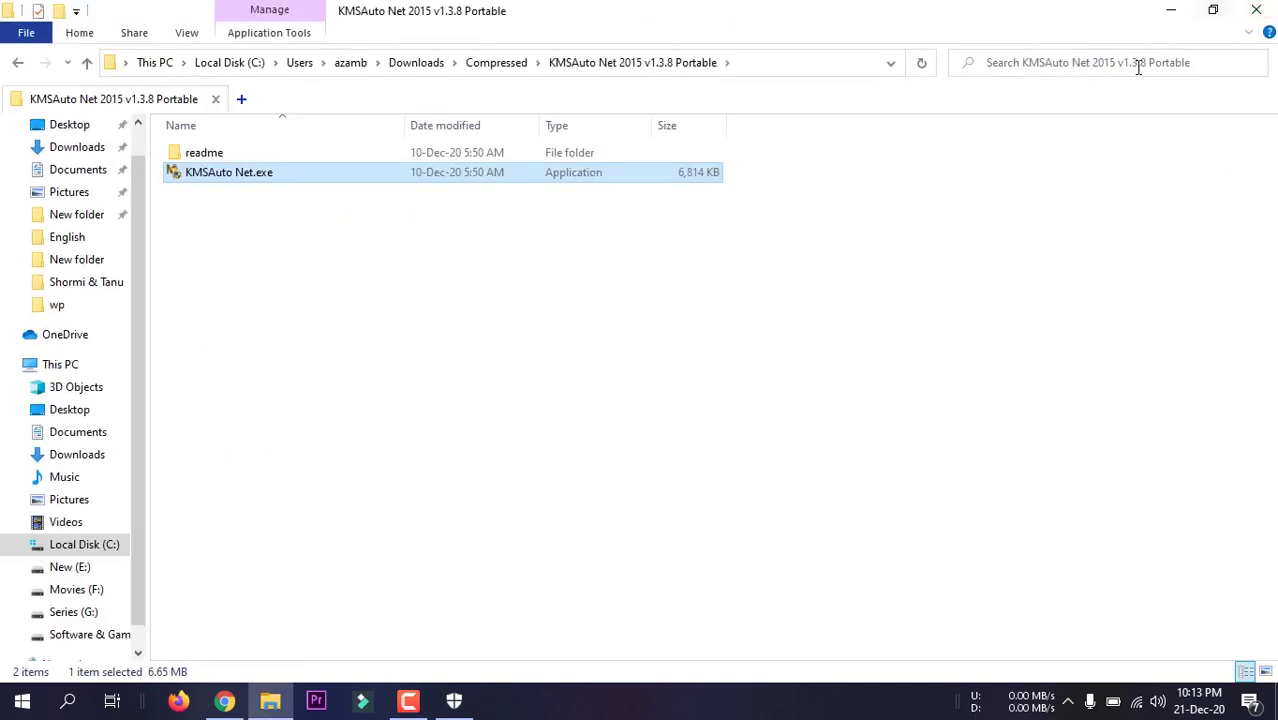
pyautogui.click(1255, 10)
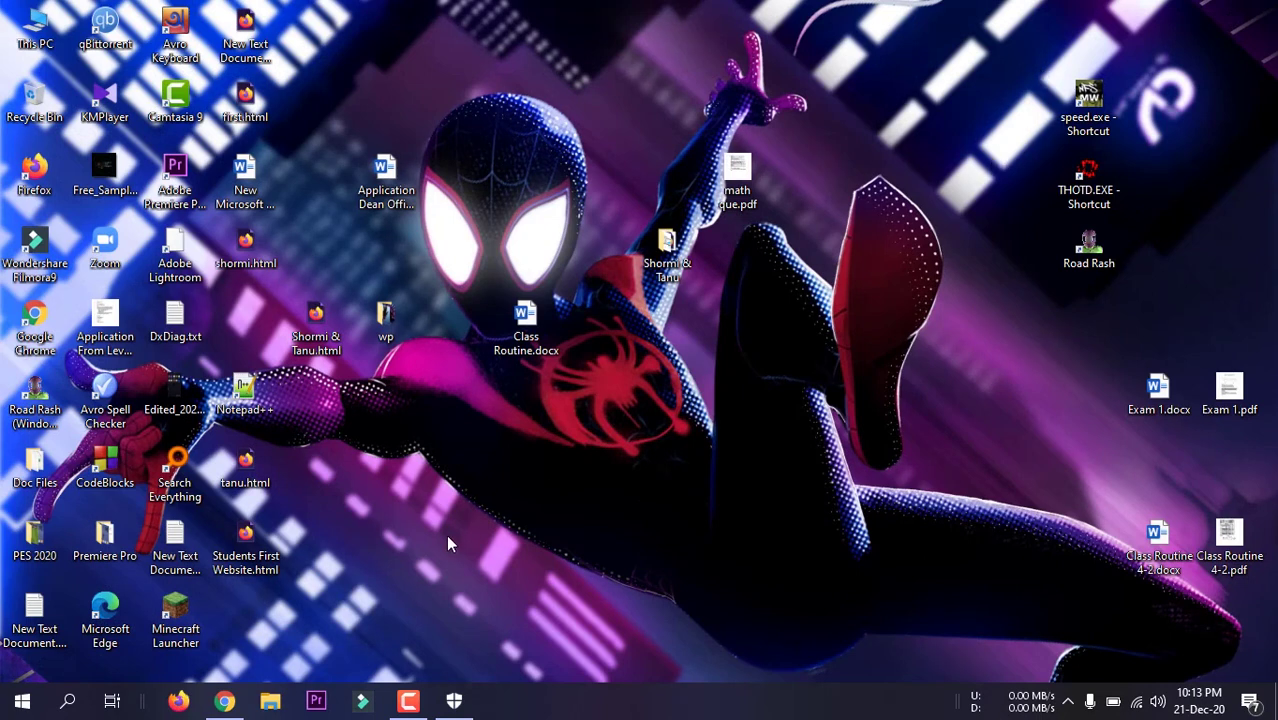
pyautogui.click(408, 704)
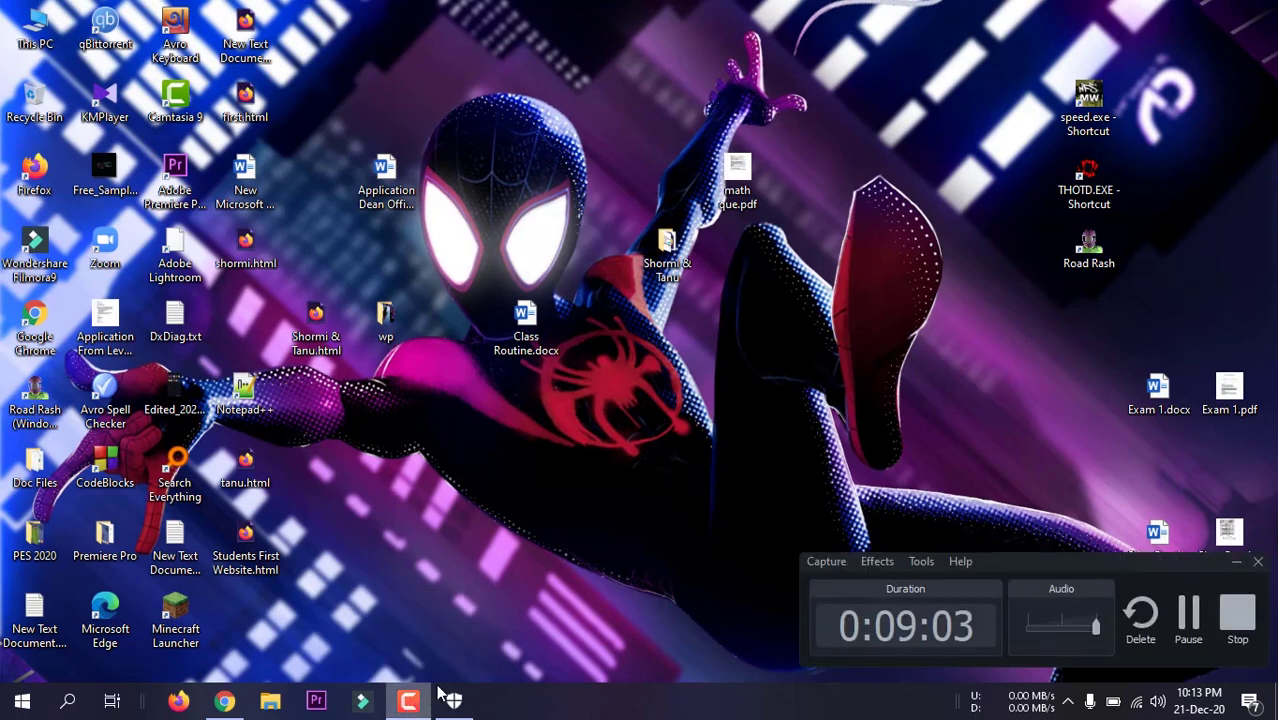